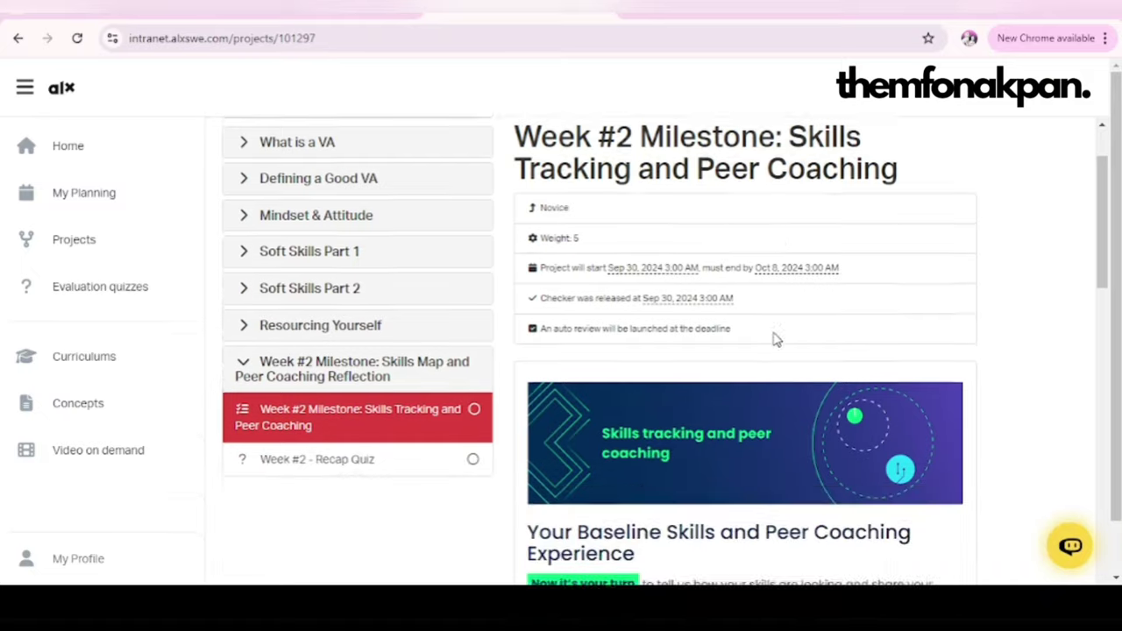
scroll(775, 332, down, 1)
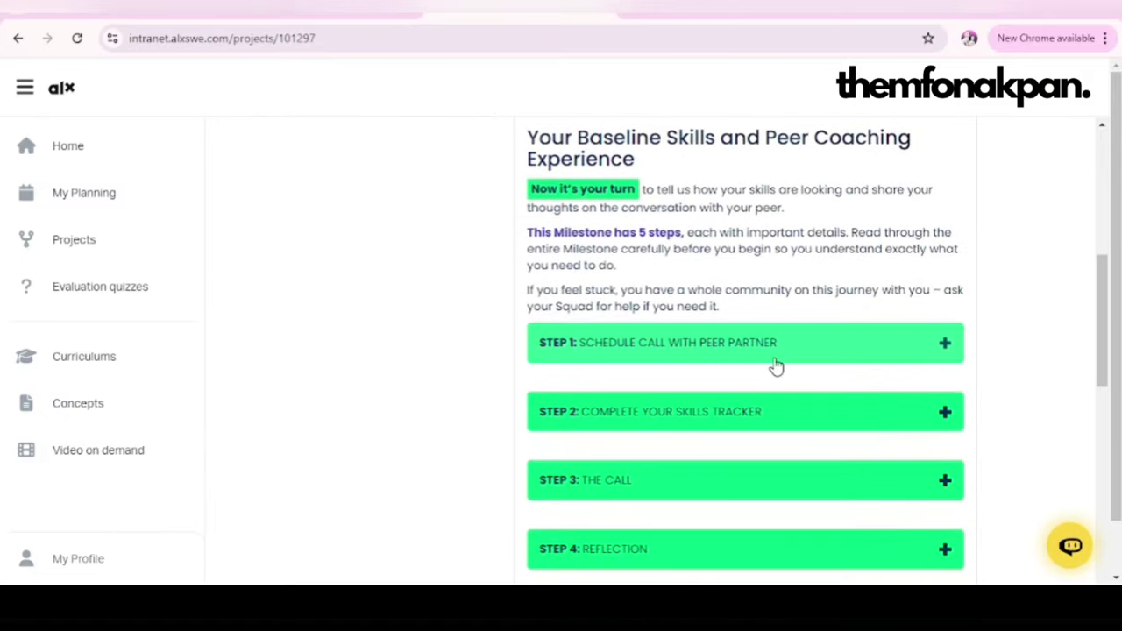
Step: Open the skills map link from STEP 2's Skills Tracker lesson to reach the 'VA Program - Simple Skills Tracker' copy offer
click(696, 423)
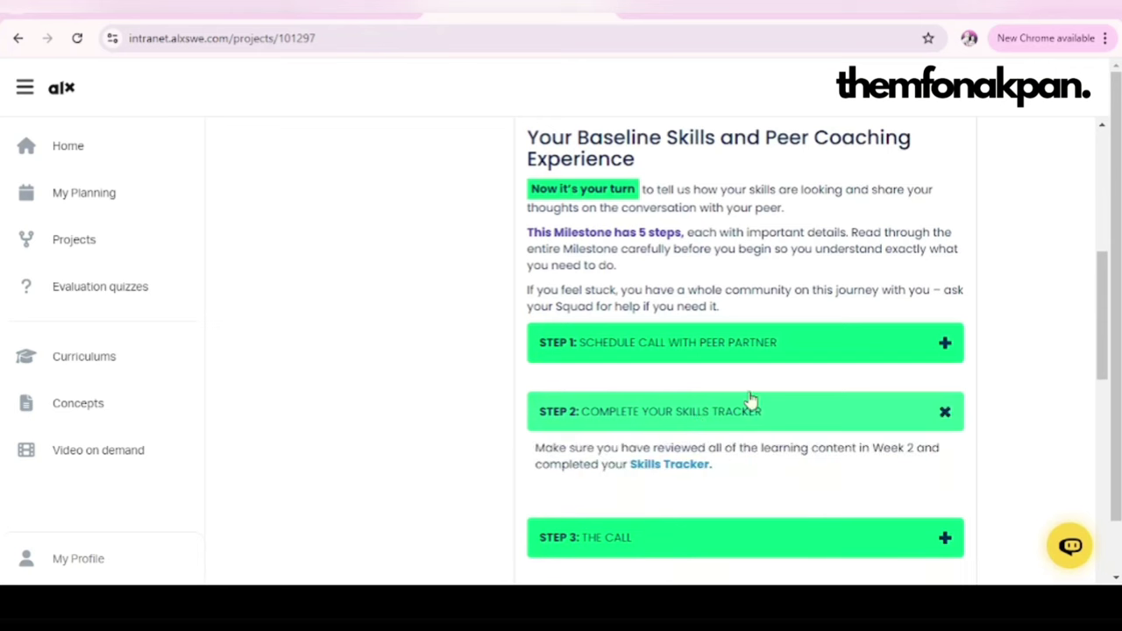
click(670, 474)
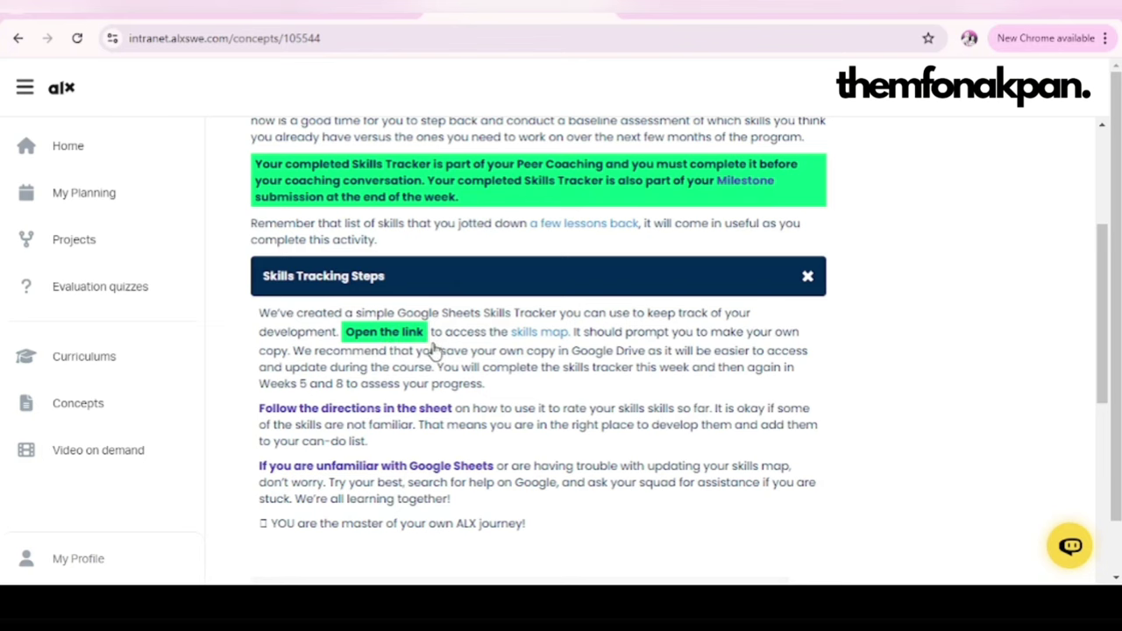
click(543, 339)
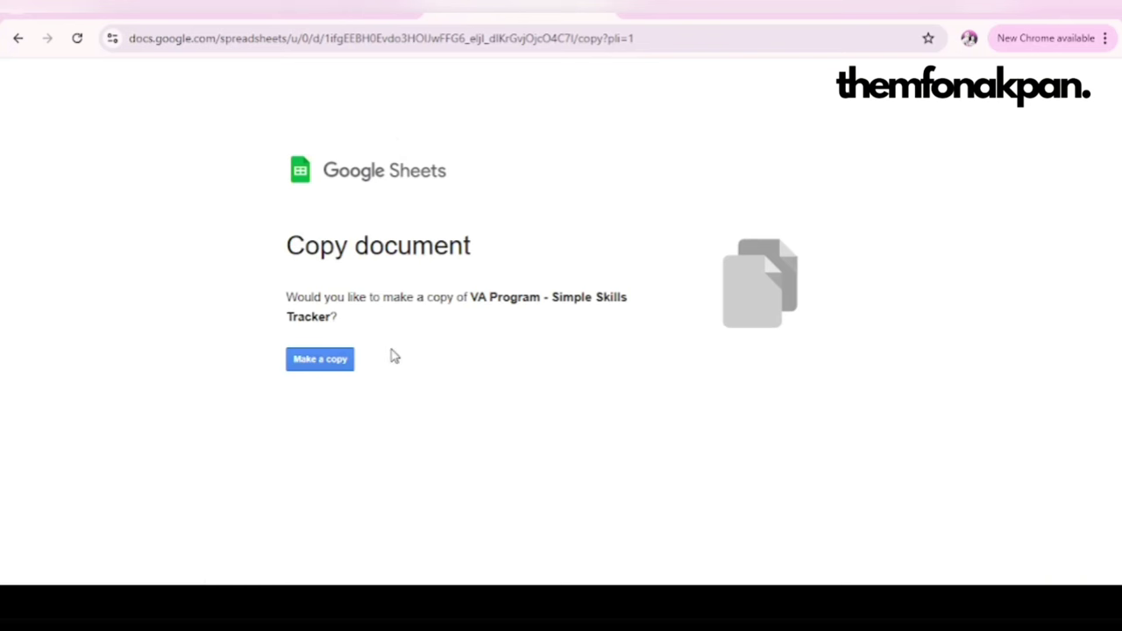
Step: Make a copy of the tracker and replace the 'Copy of ' title prefix with your first name plus an underscore
click(317, 363)
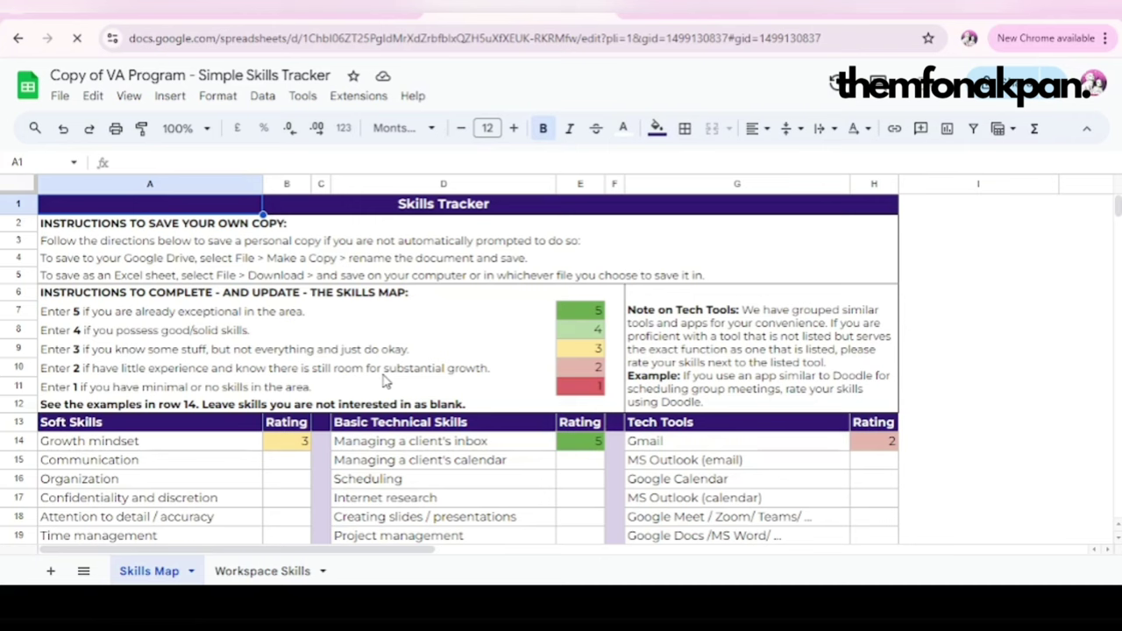
double_click(98, 77)
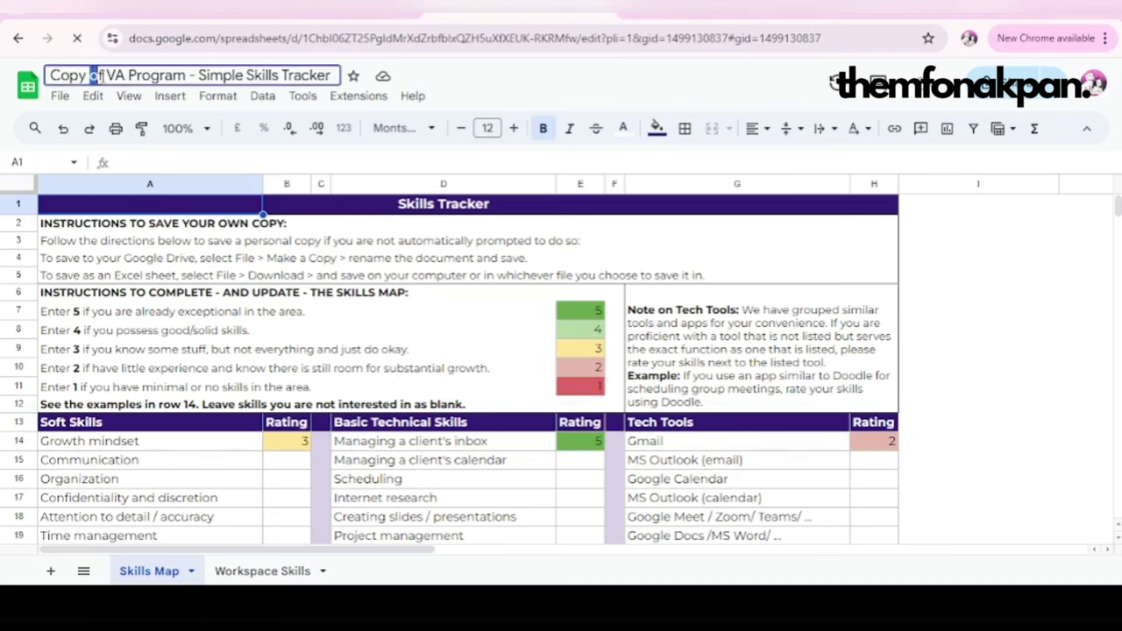
click(105, 76)
key(BackSpace)
key(BackSpace)
key(BackSpace)
key(BackSpace)
key(BackSpace)
key(BackSpace)
key(BackSpace)
key(BackSpace)
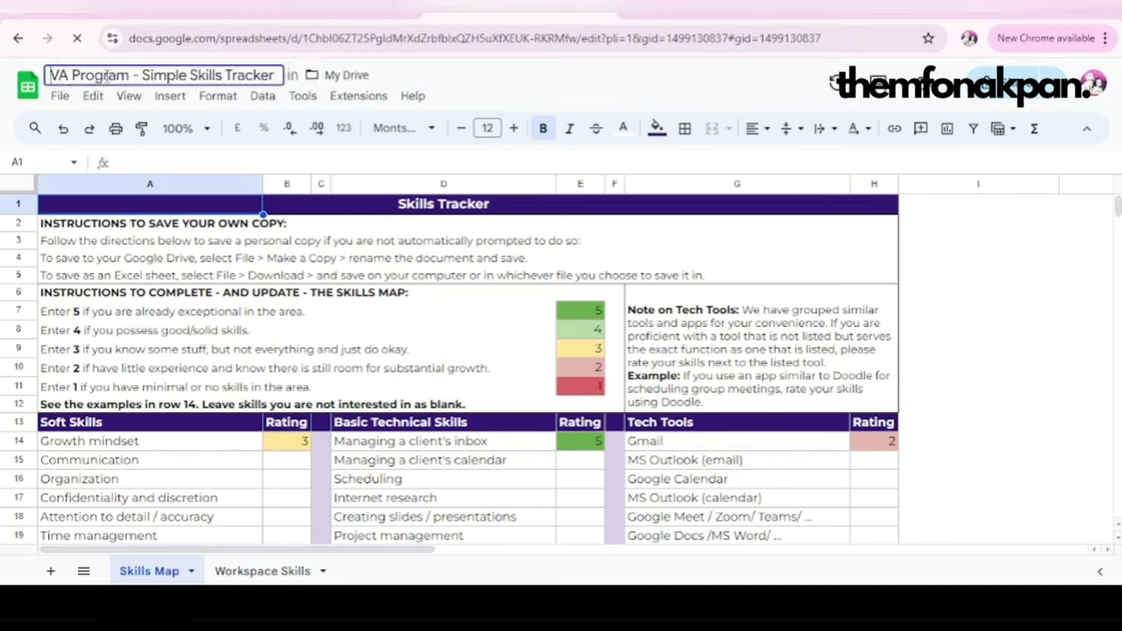
text(Div)
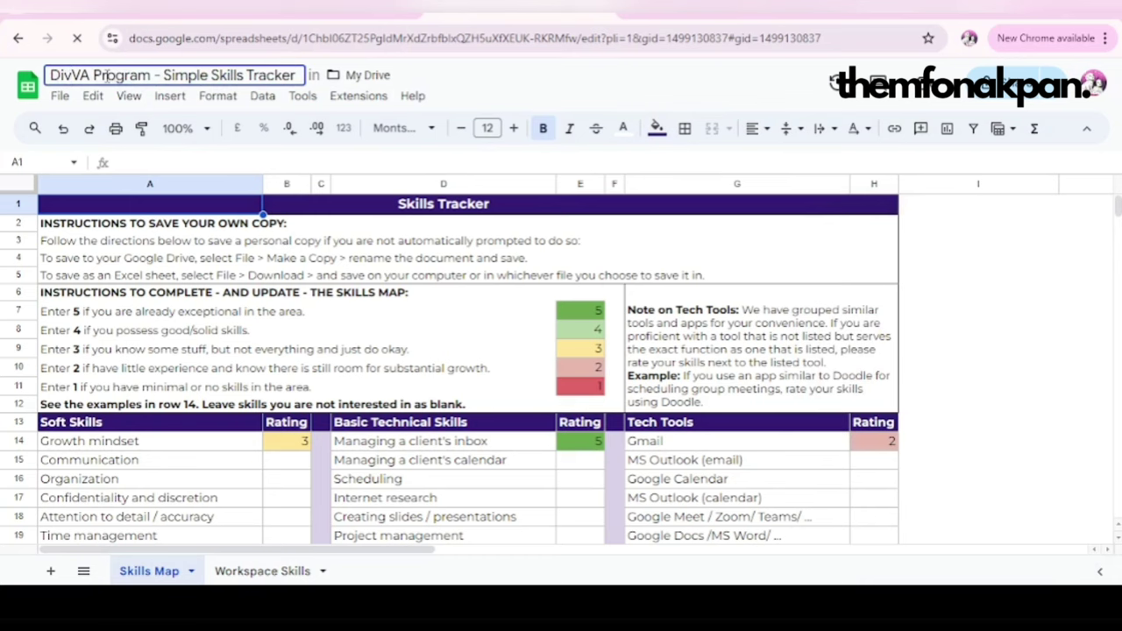
text(ine)
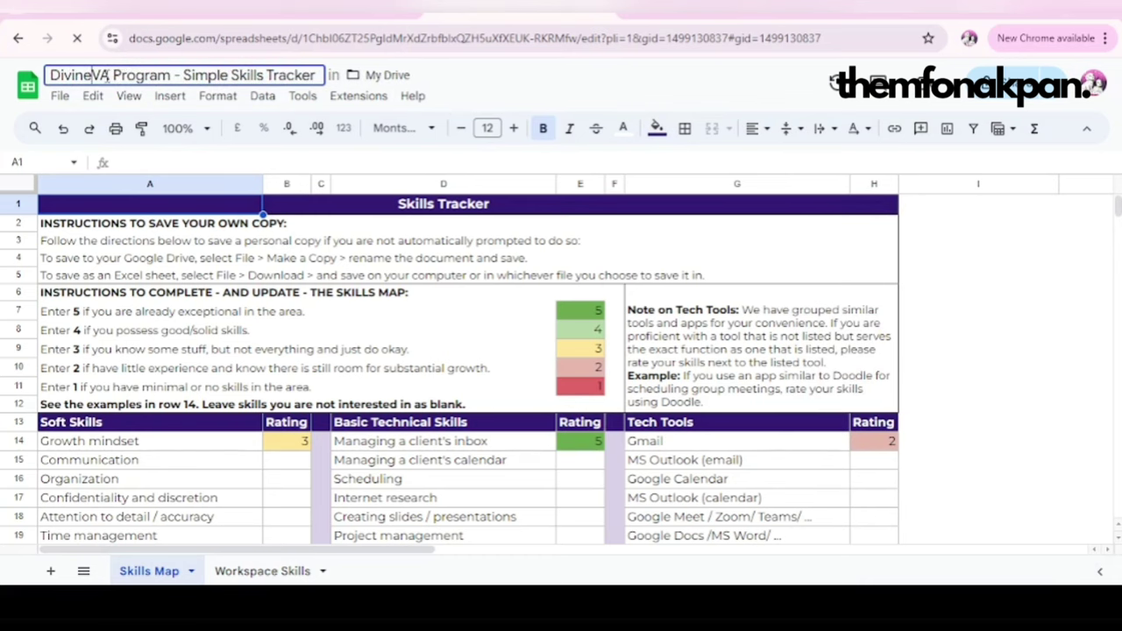
text(_)
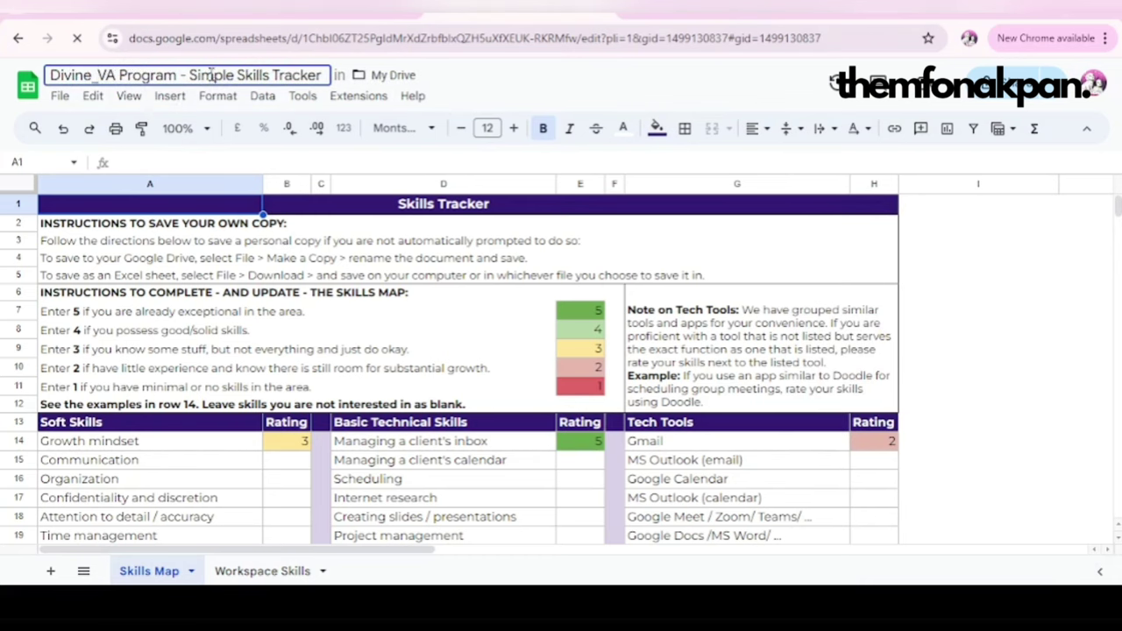
scroll(510, 318, down, 5)
scroll(525, 321, up, 5)
scroll(313, 371, down, 2)
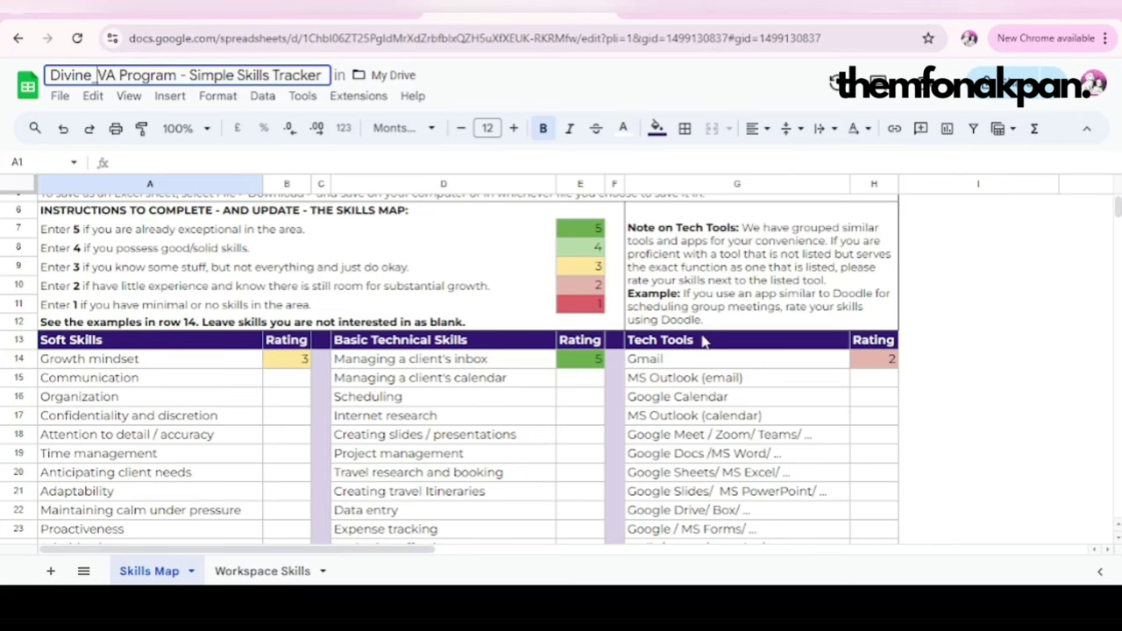
scroll(526, 333, down, 10)
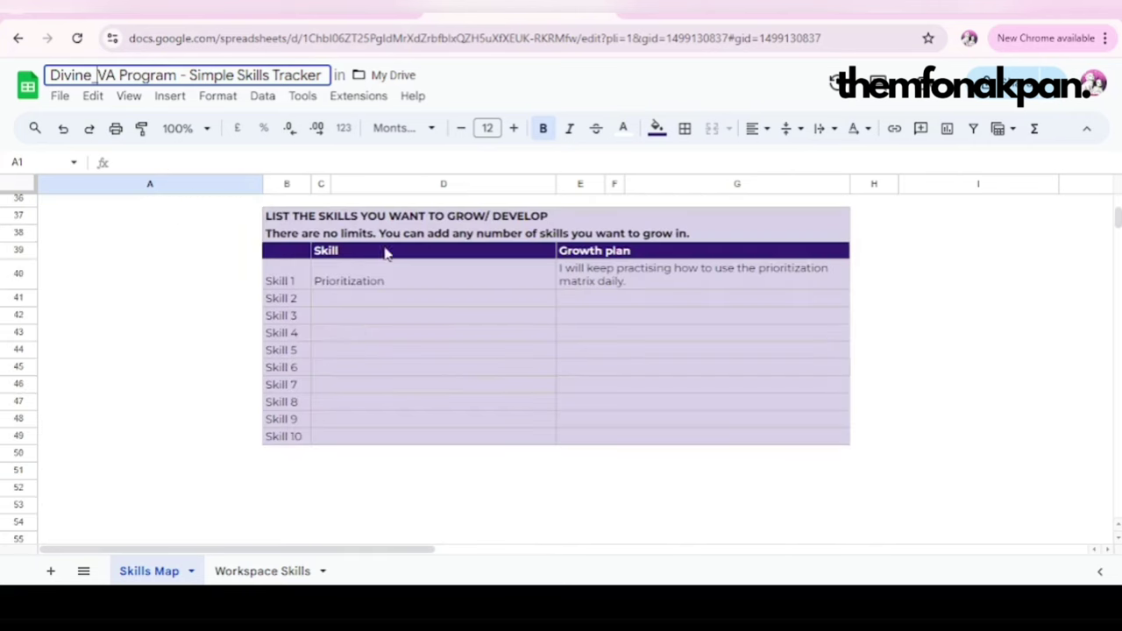
scroll(495, 352, up, 4)
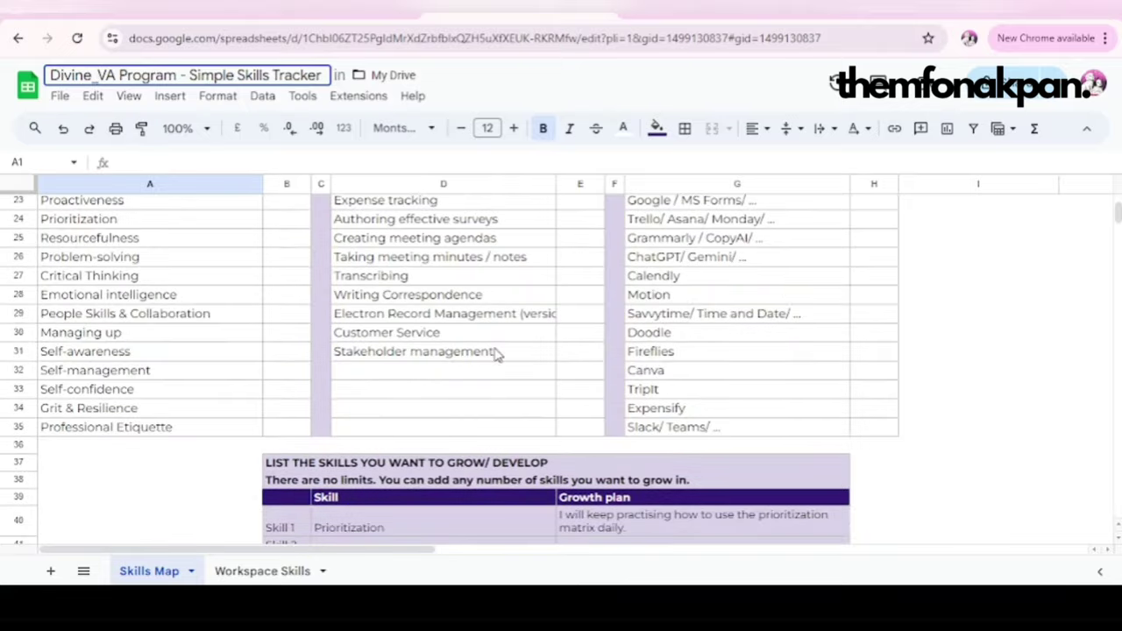
scroll(495, 353, up, 6)
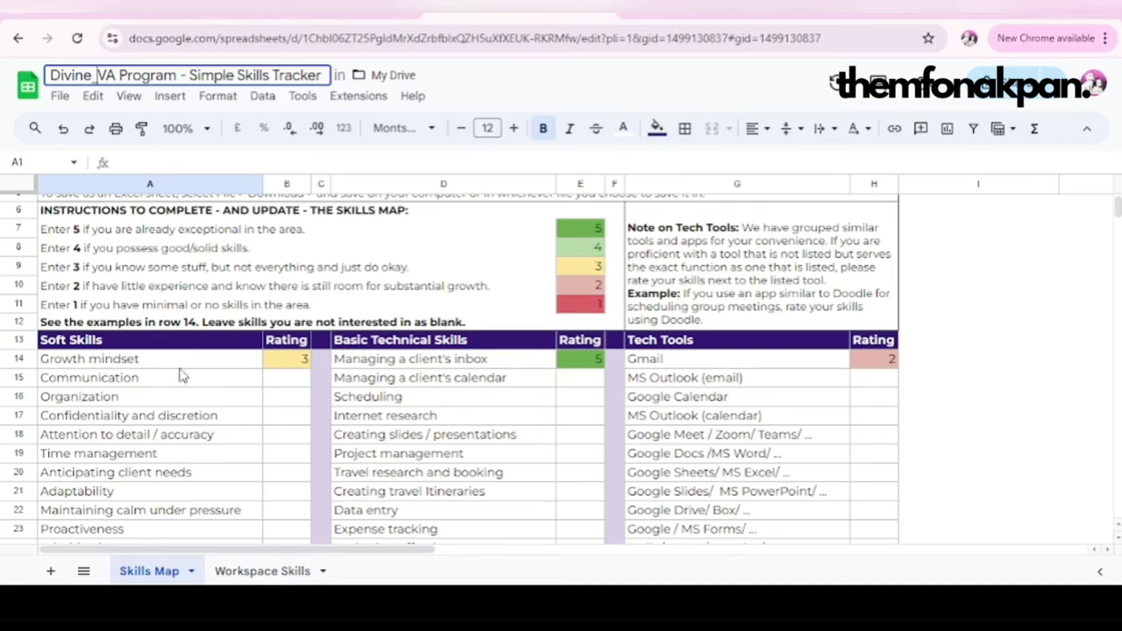
Step: Rate Growth mindset 5 in the Soft Skills table
click(280, 368)
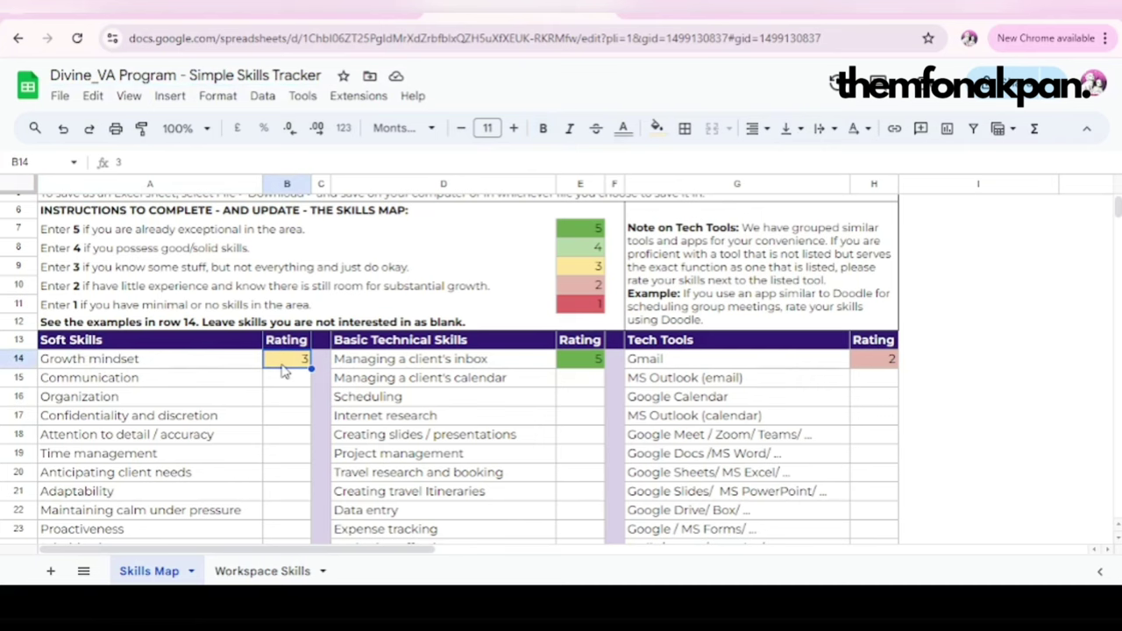
text(5)
click(282, 368)
click(285, 384)
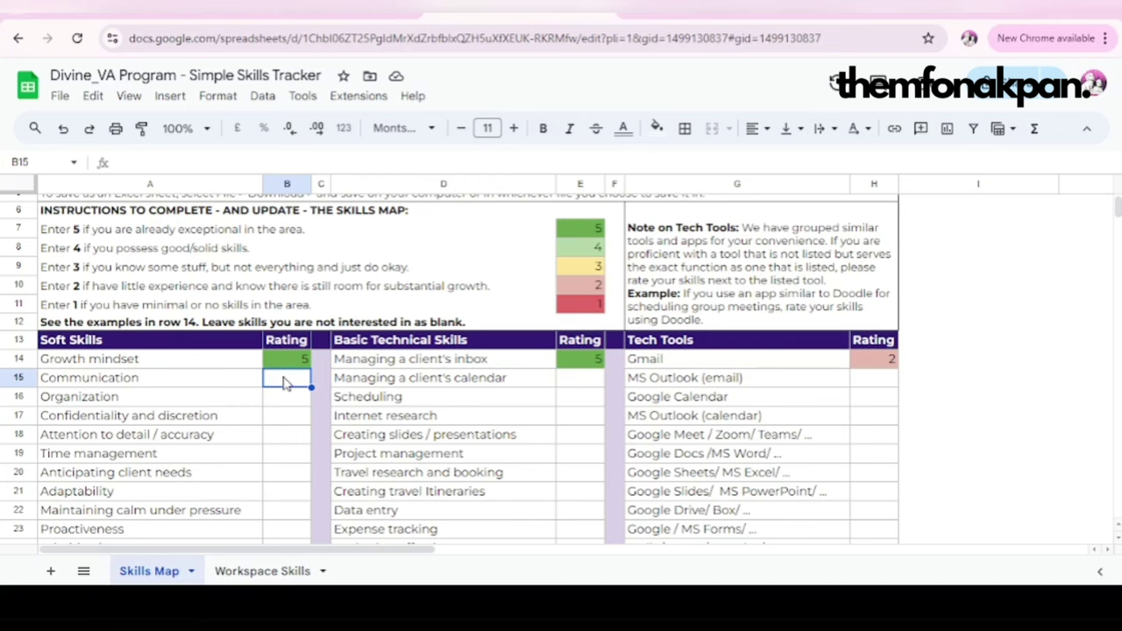
Step: Settle Communication's rating at 5 after trying other values
text(5)
key(BackSpace)
text(3)
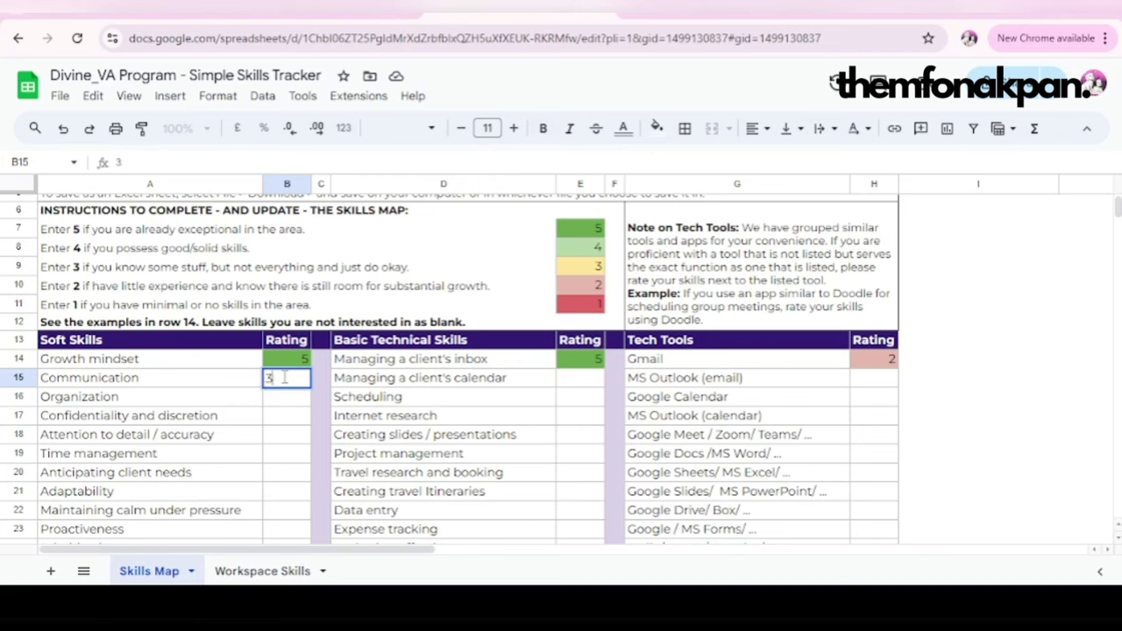
key(BackSpace)
text(1)
click(288, 400)
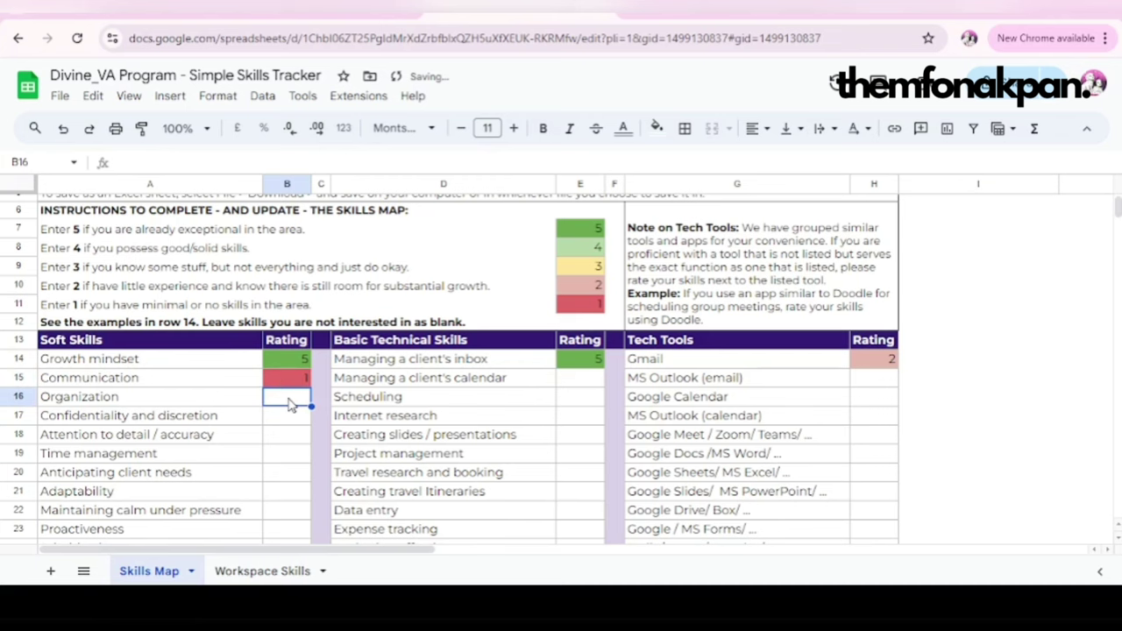
click(292, 389)
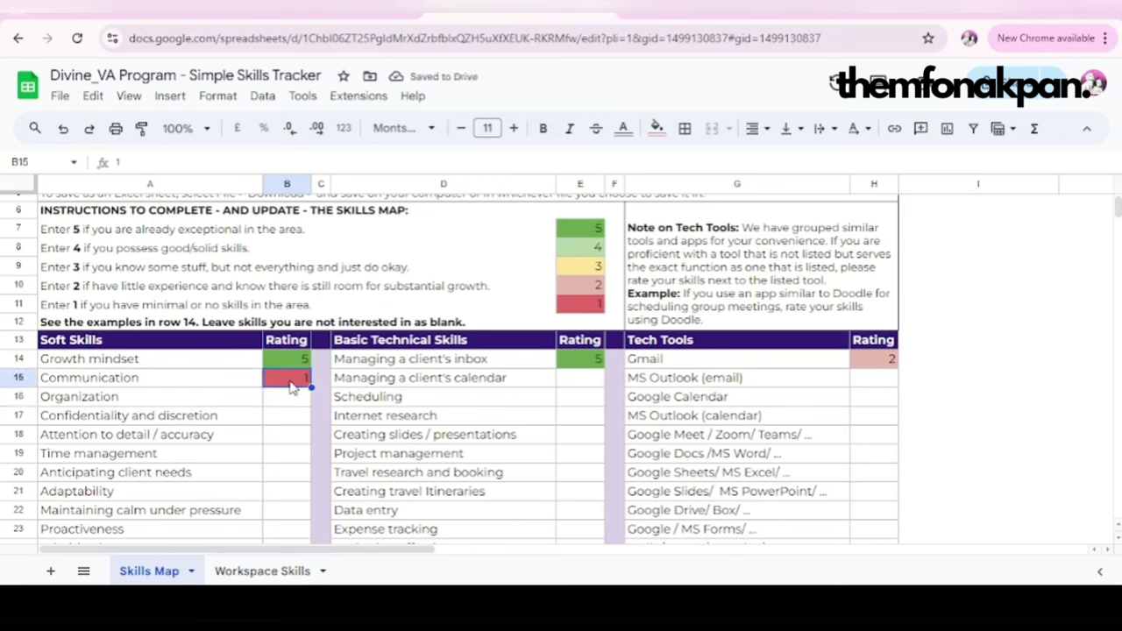
text(4)
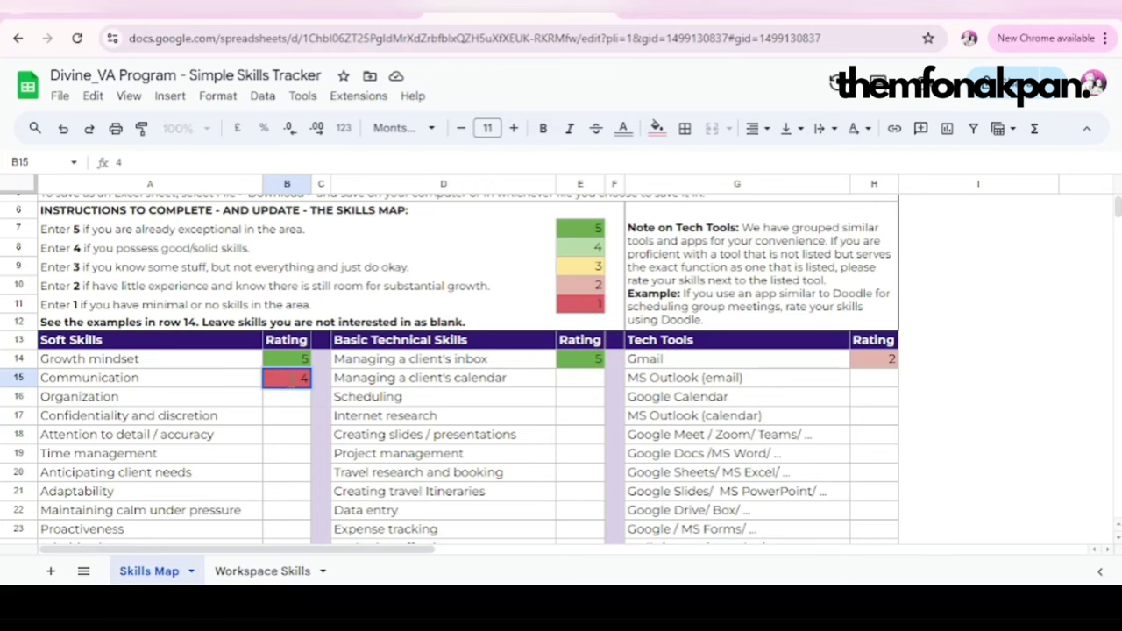
key(BackSpace)
text(5)
scroll(205, 408, down, 1)
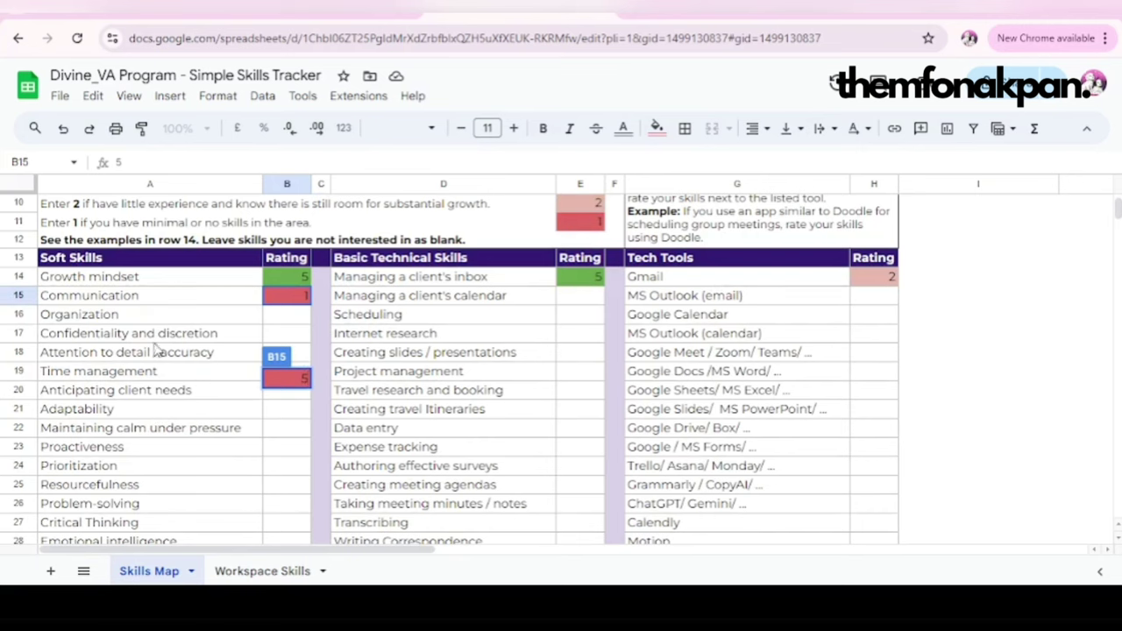
click(276, 333)
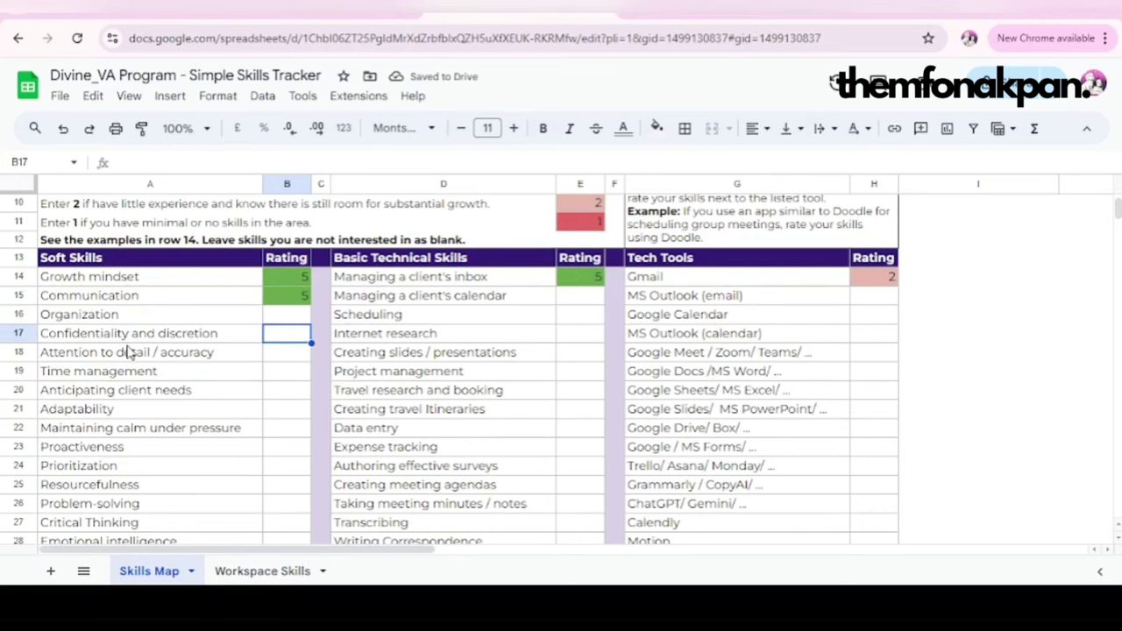
Step: Rate Self-awareness 5 in the Soft Skills table
scroll(149, 463, down, 3)
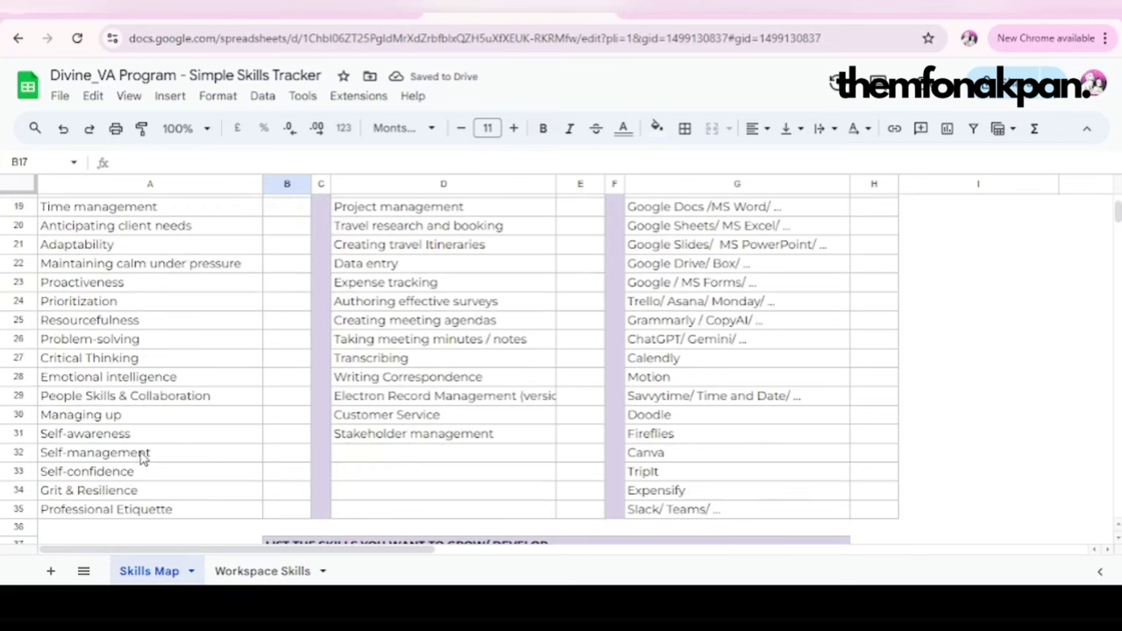
click(277, 438)
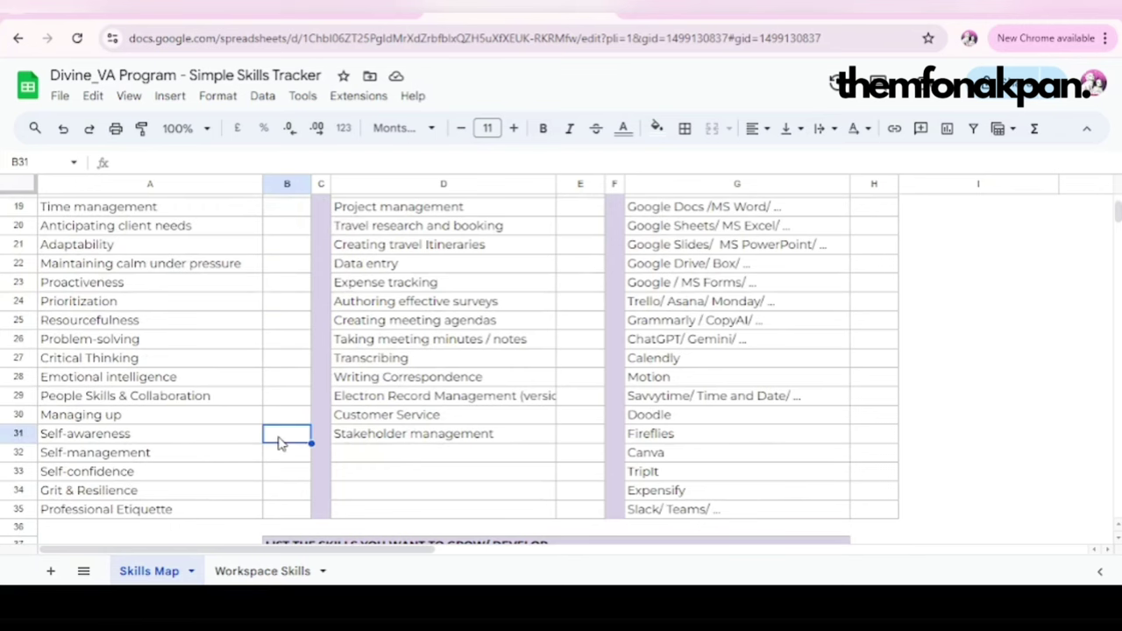
text(5)
click(246, 472)
scroll(452, 375, up, 3)
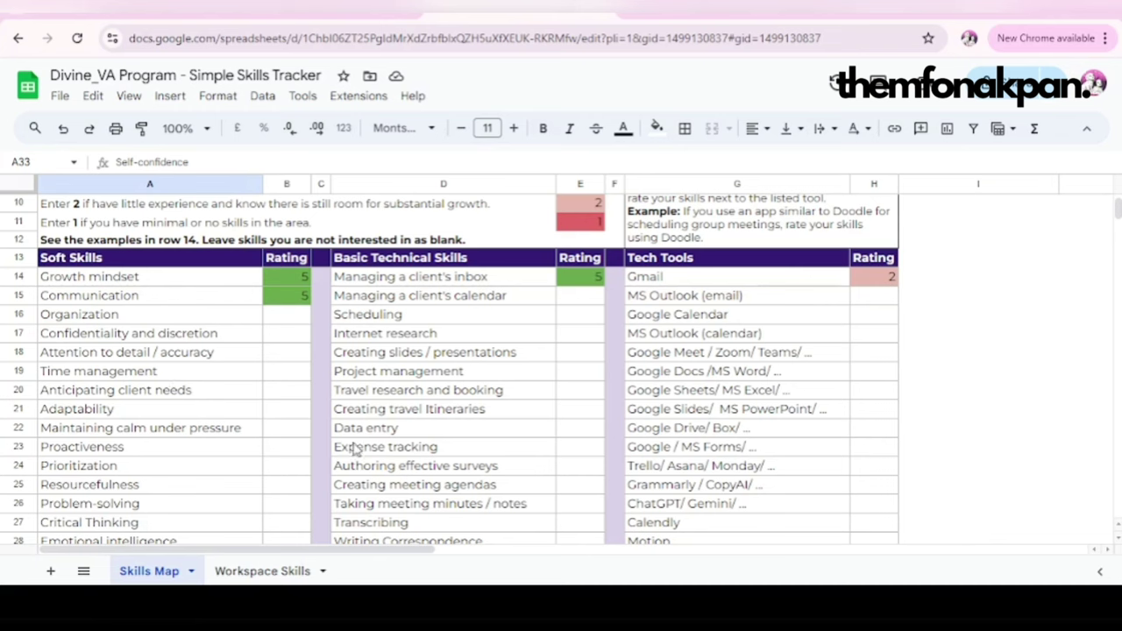
Step: Rate Managing a client's calendar 3 among the basic technical skills
click(488, 340)
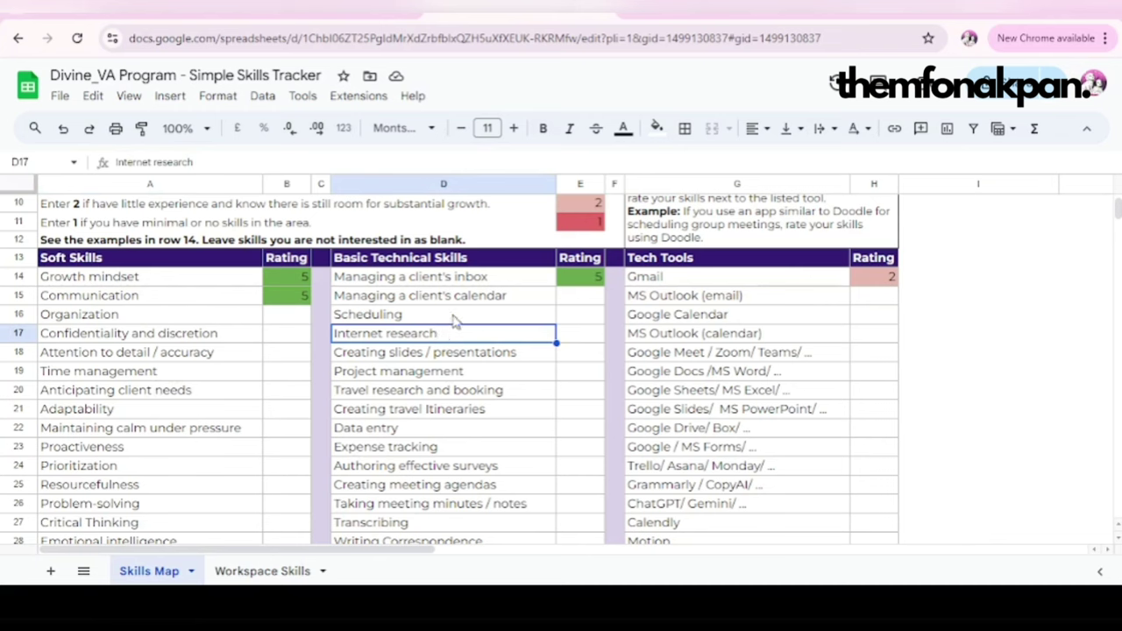
click(481, 319)
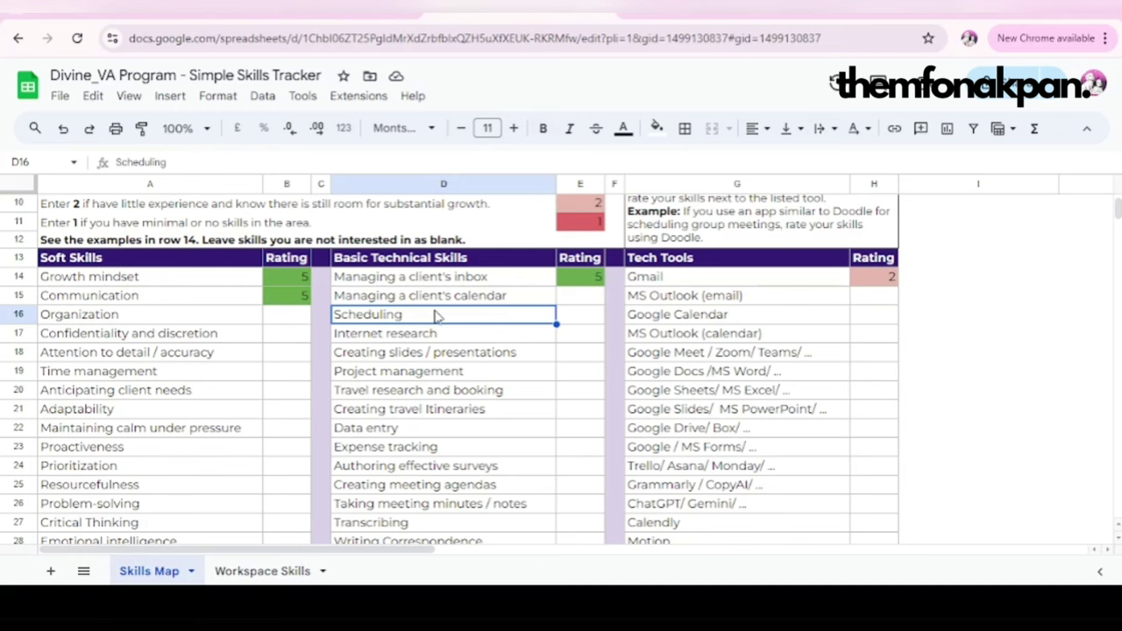
click(584, 298)
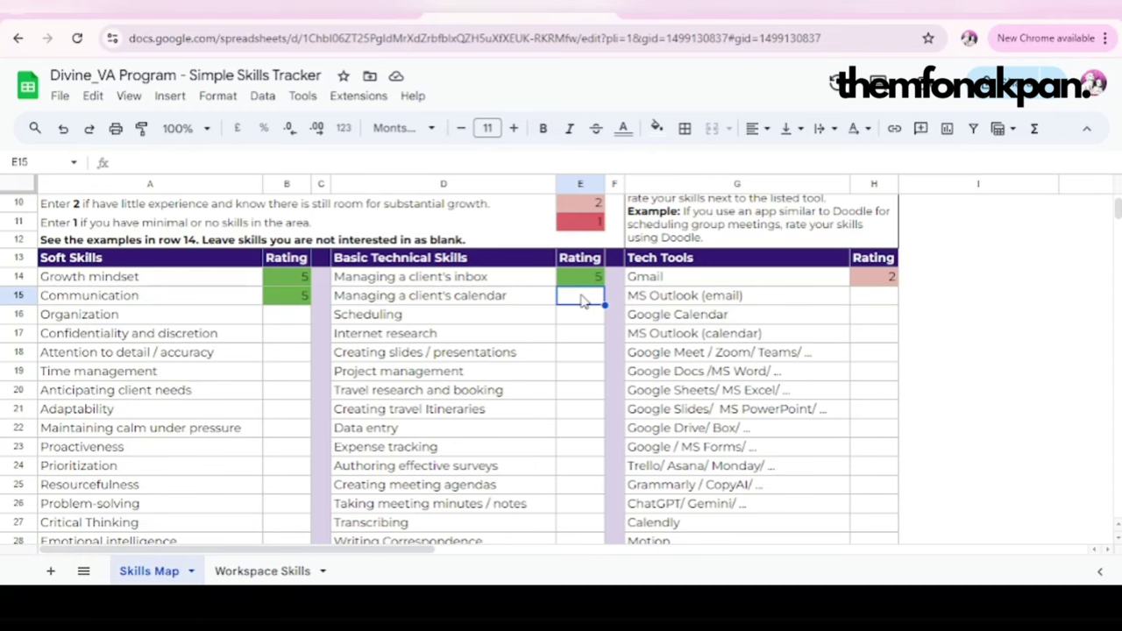
double_click(582, 300)
text(3)
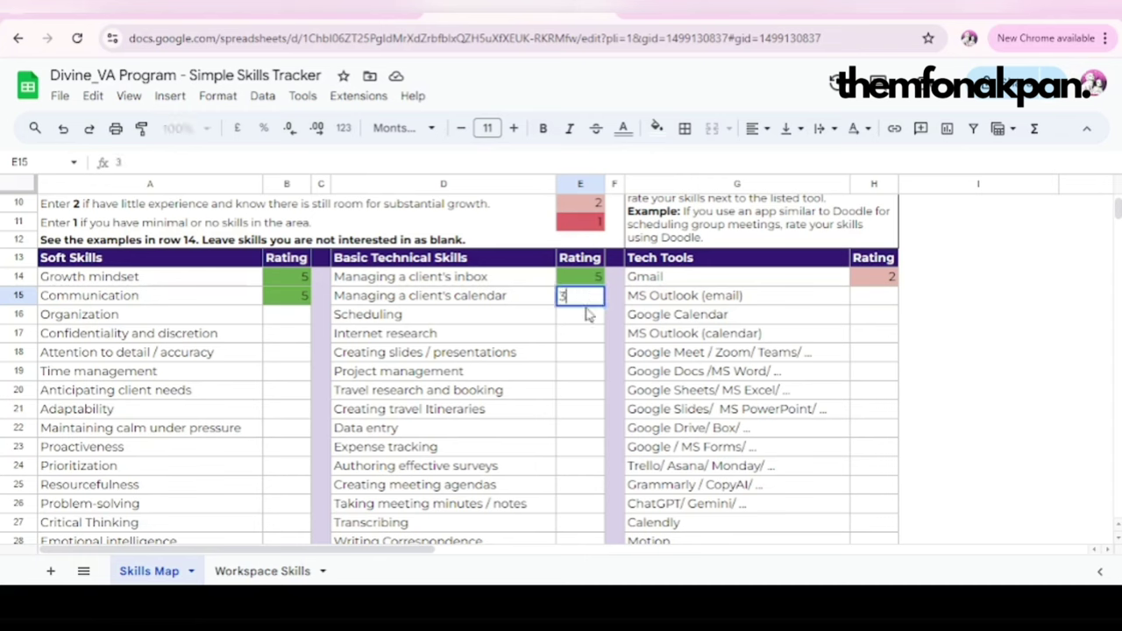
click(602, 340)
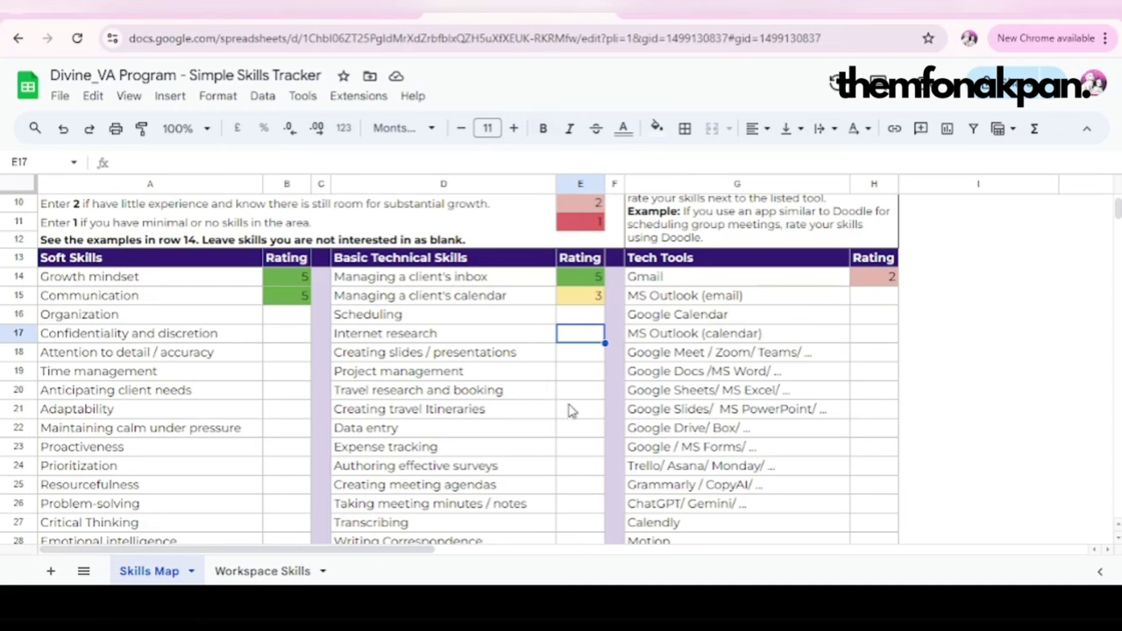
Step: Rate Travel research and booking 1 and Data entry 2
click(594, 397)
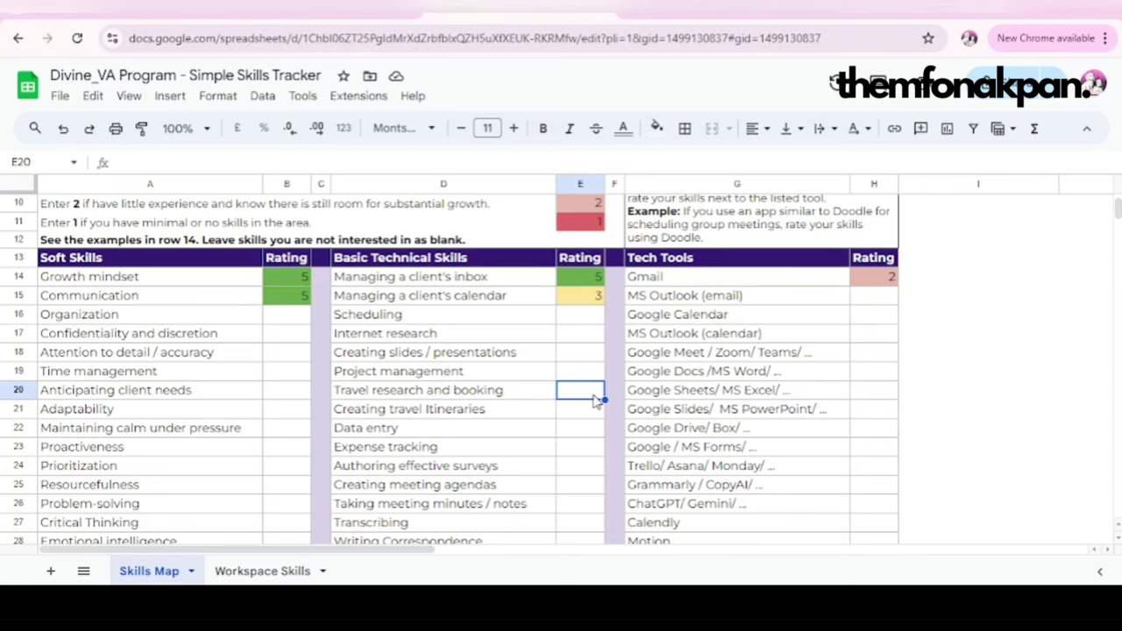
text(1)
click(587, 429)
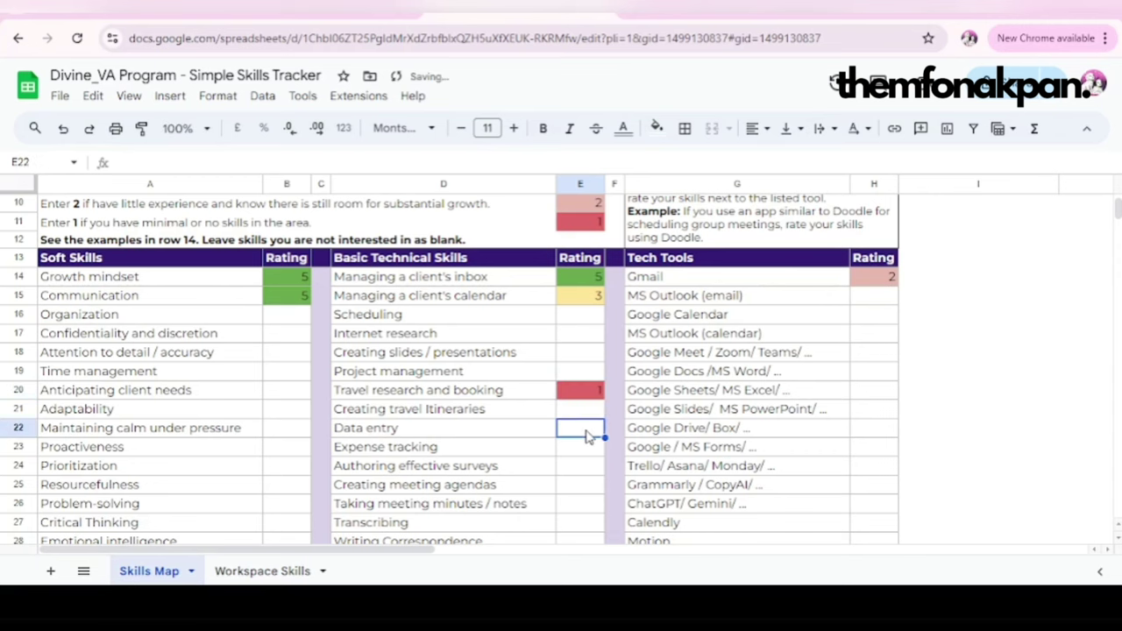
text(2)
scroll(561, 496, down, 2)
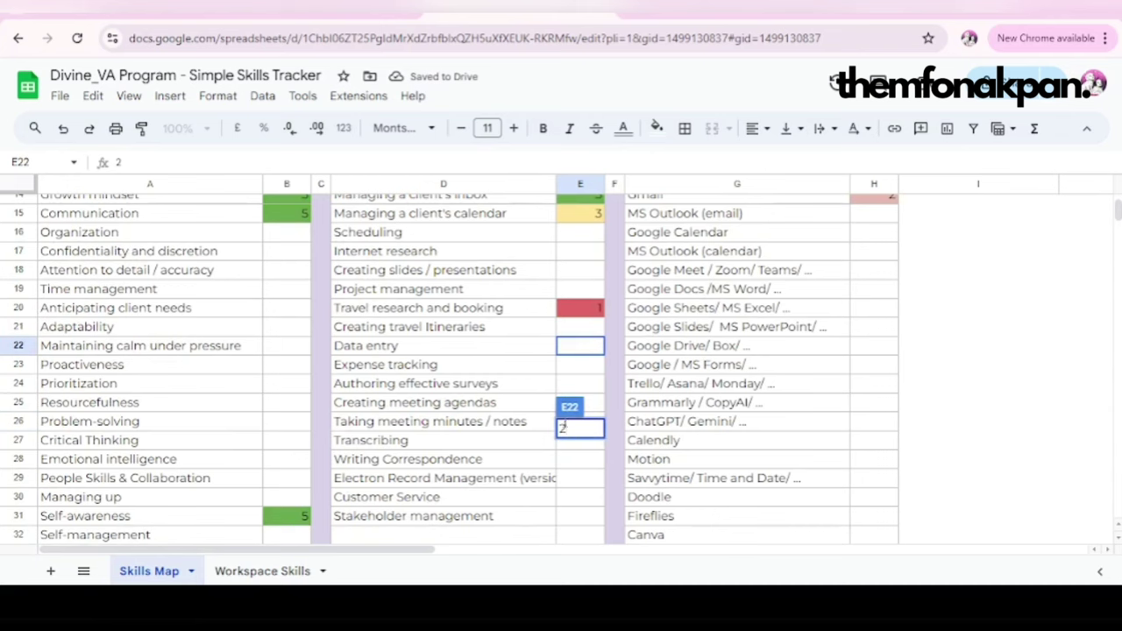
click(593, 389)
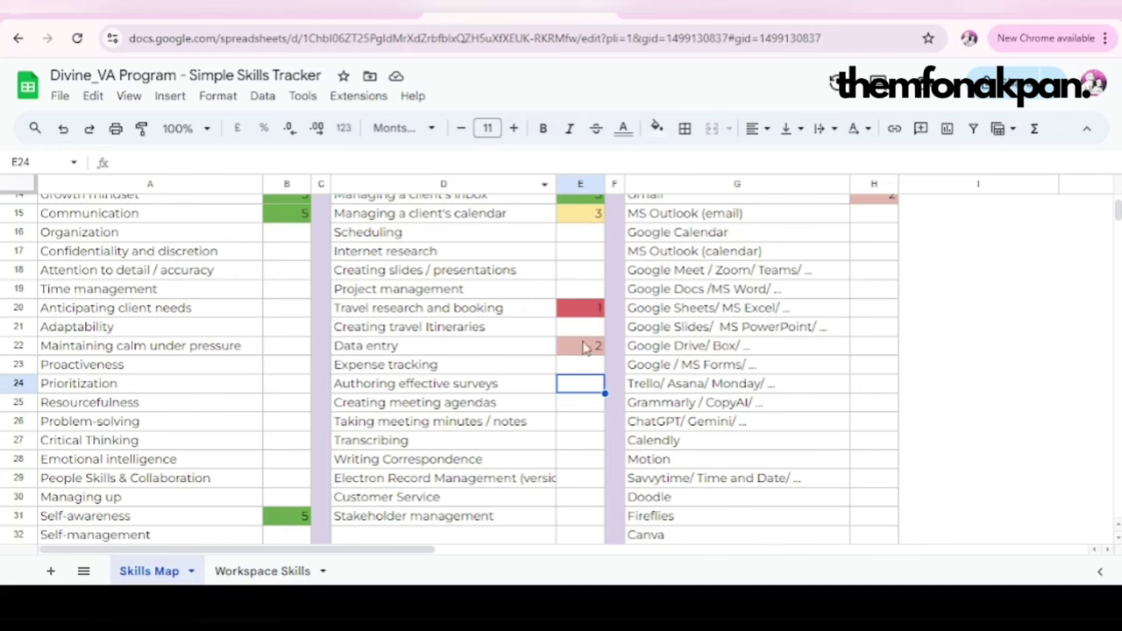
Step: Change Gmail's tech-tool rating to 3
click(823, 290)
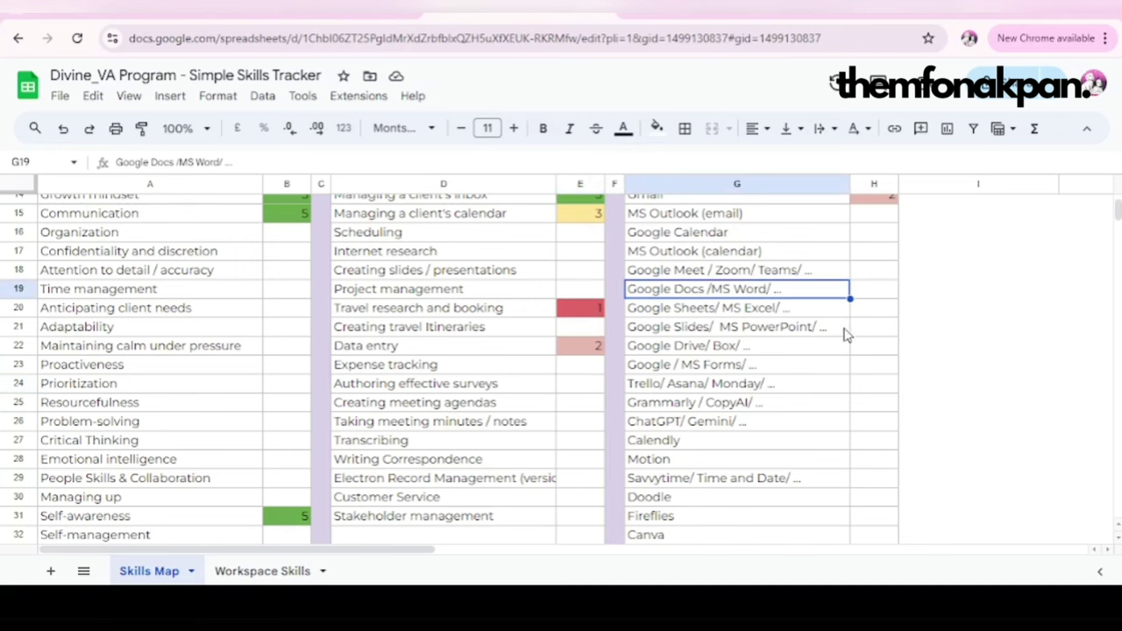
scroll(784, 388, up, 5)
scroll(744, 400, down, 2)
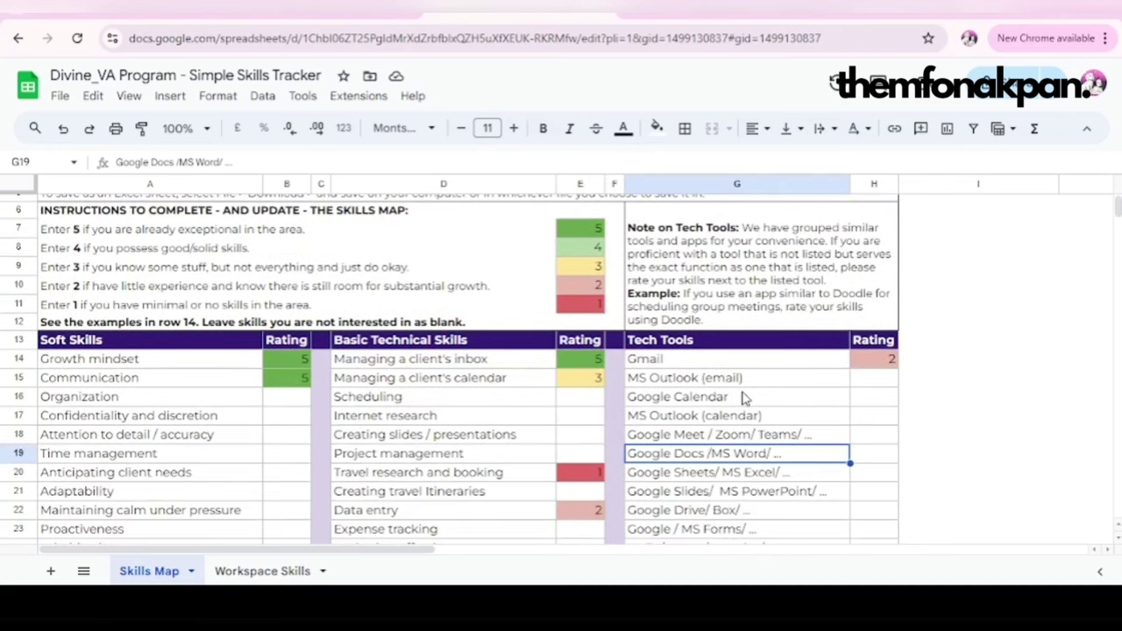
click(877, 364)
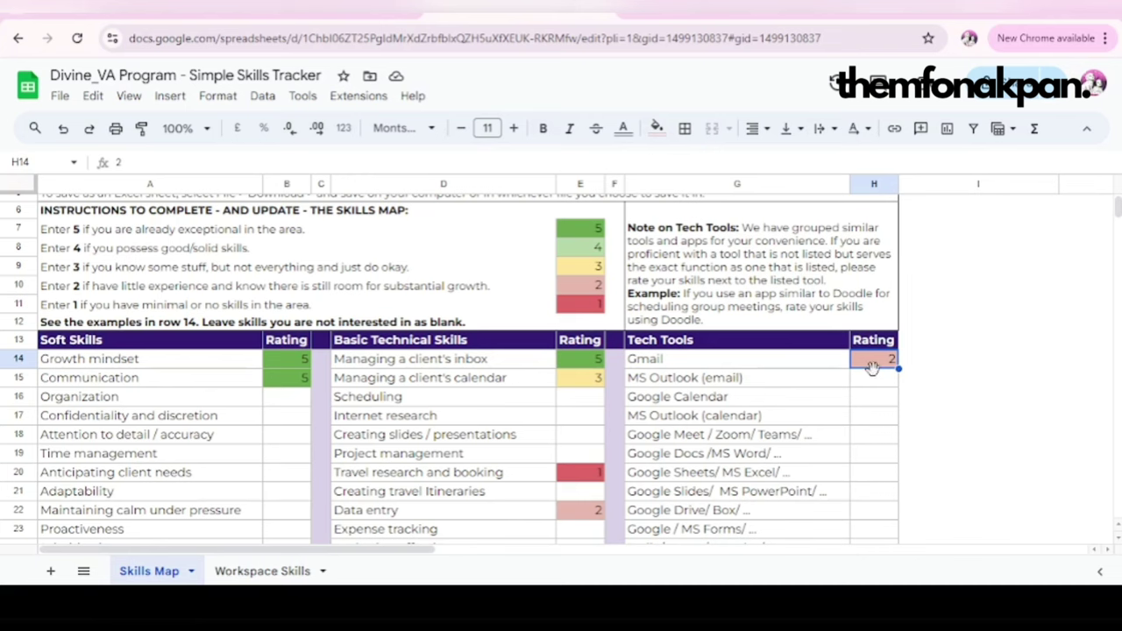
text(3)
key(Return)
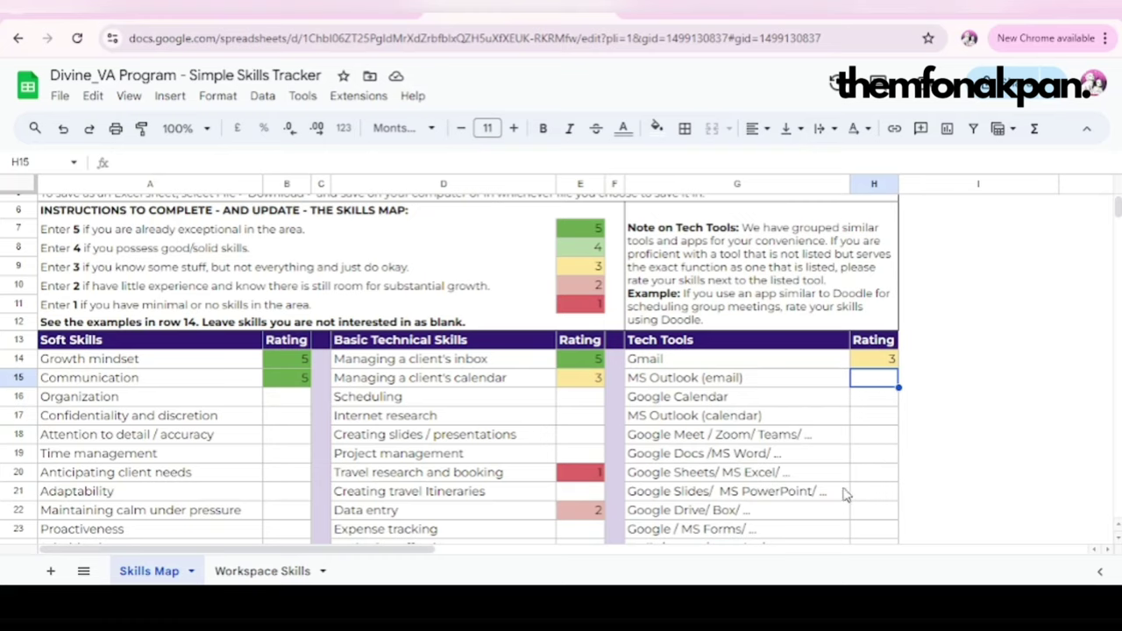
Step: Rate Doodle, Fireflies and Motion 1 each in the tools list
scroll(844, 494, down, 2)
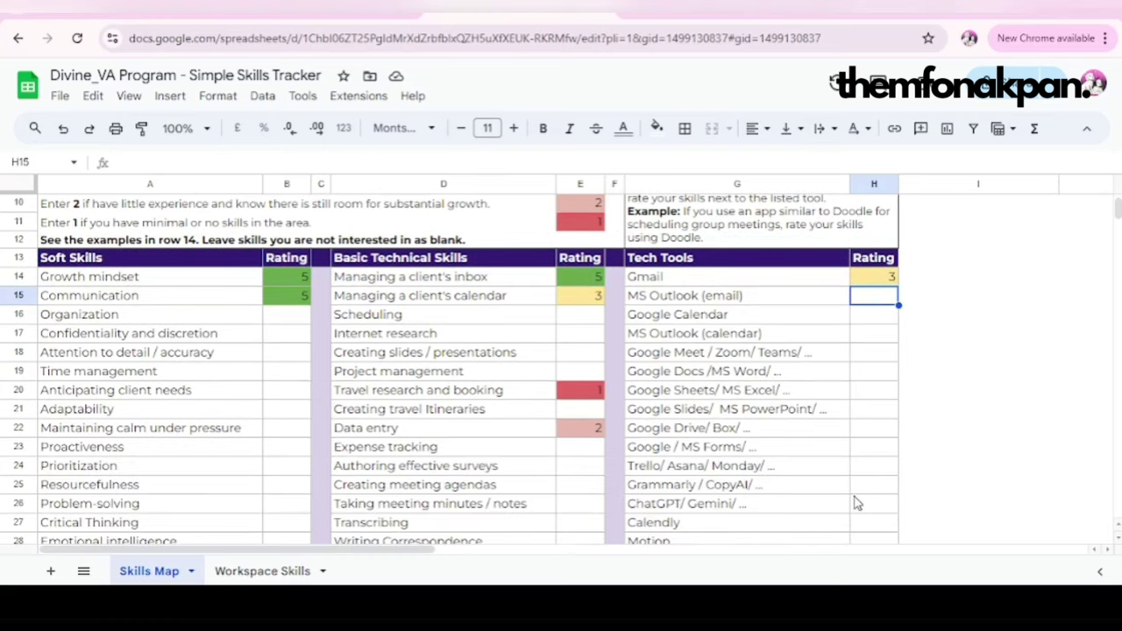
scroll(854, 507, down, 4)
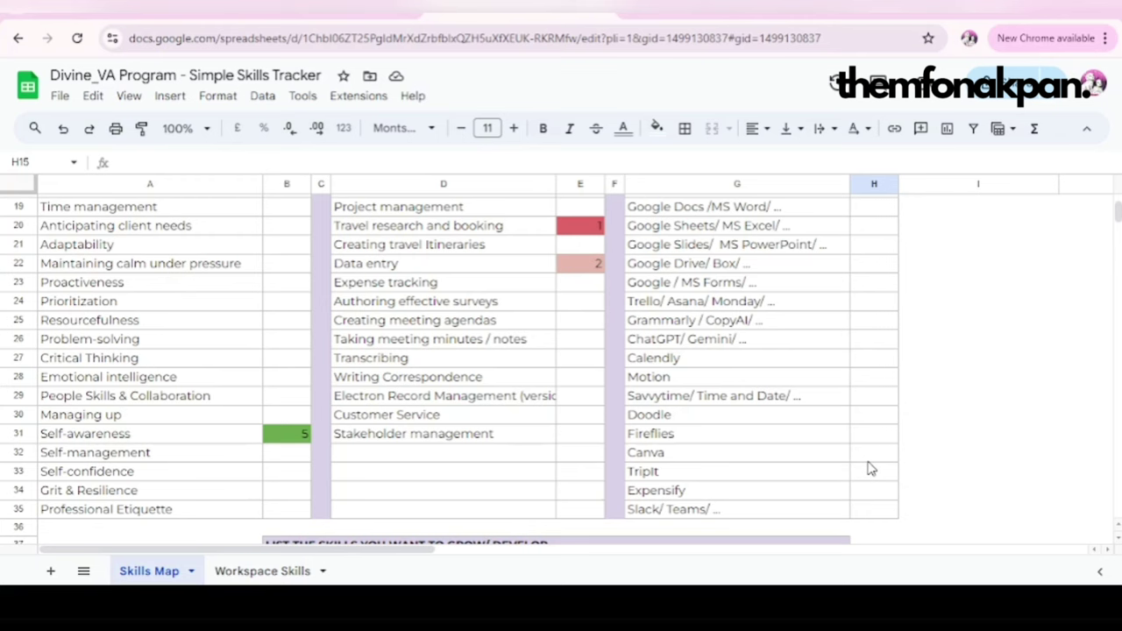
scroll(860, 478, down, 2)
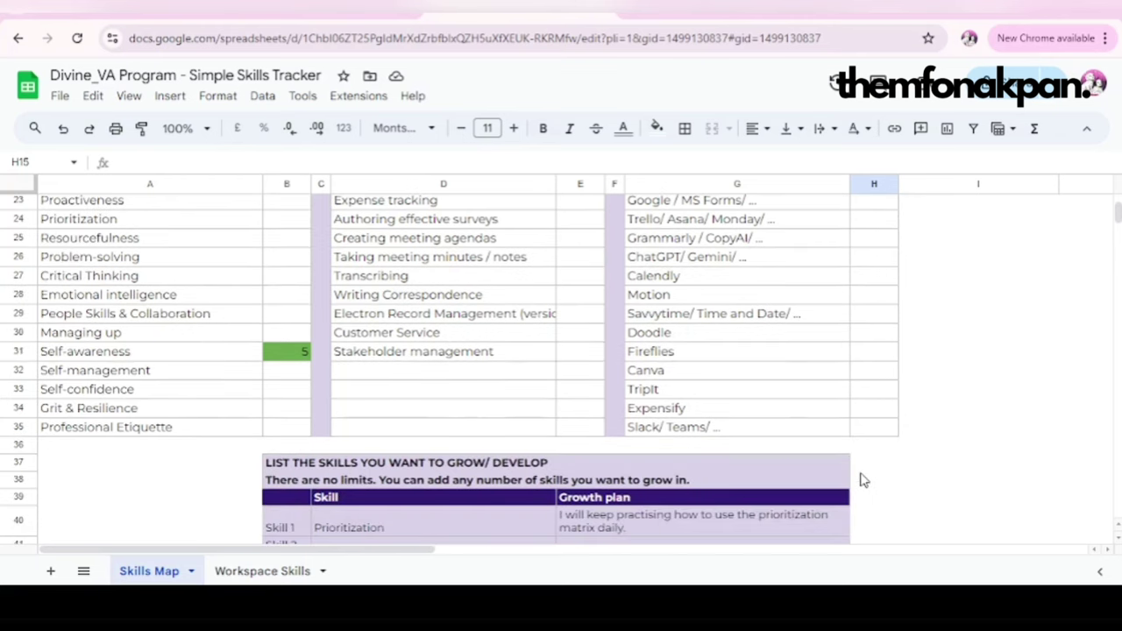
click(873, 337)
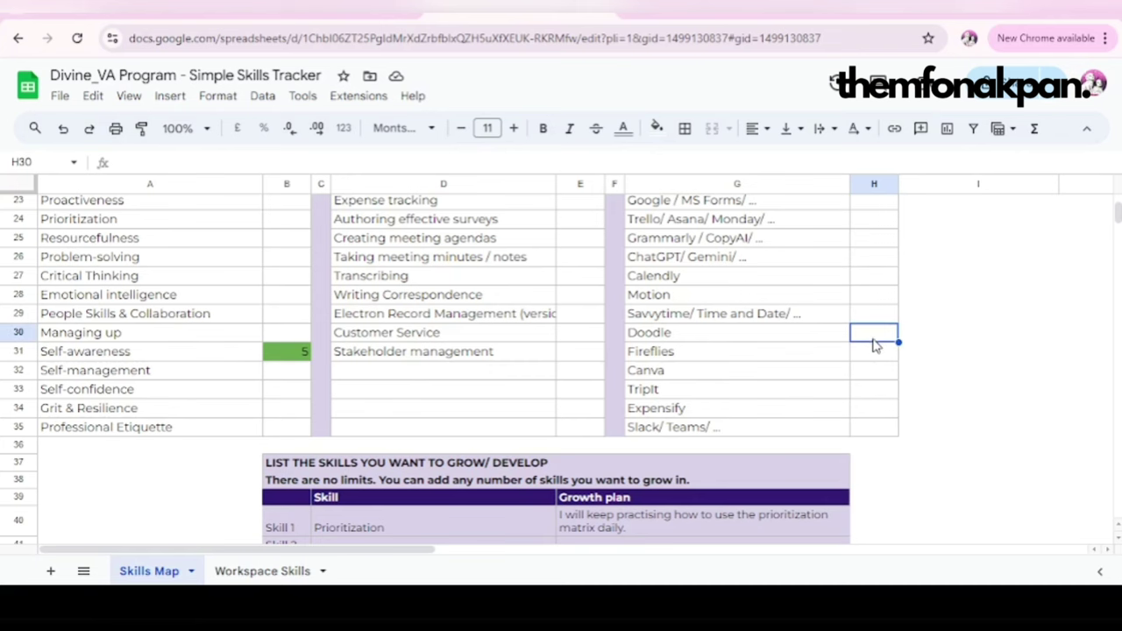
text(1)
key(Return)
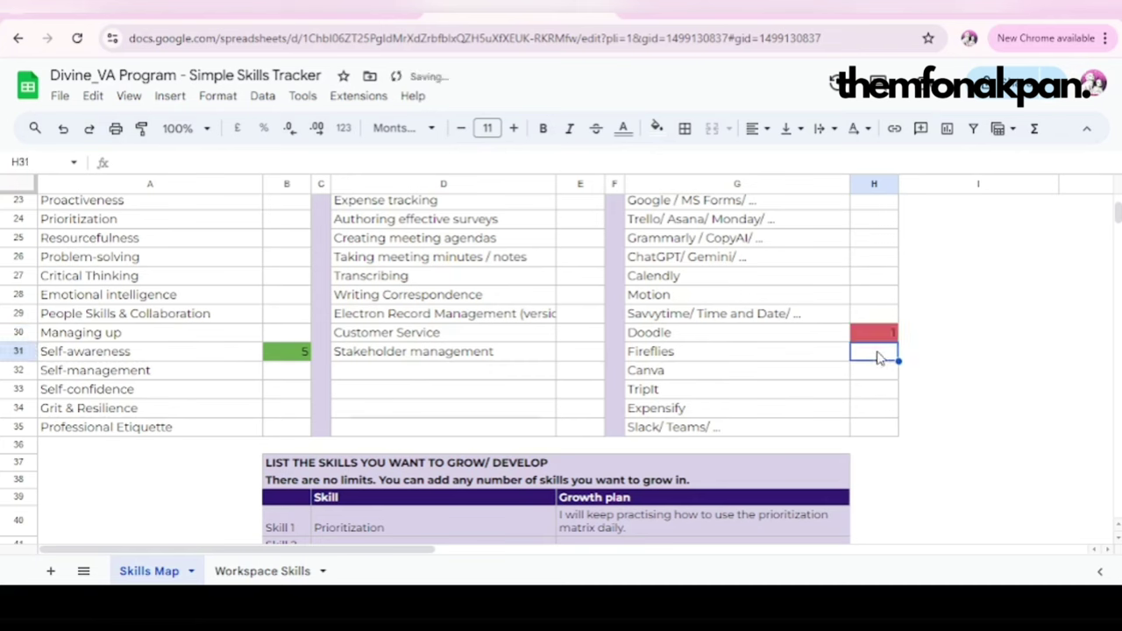
text(1)
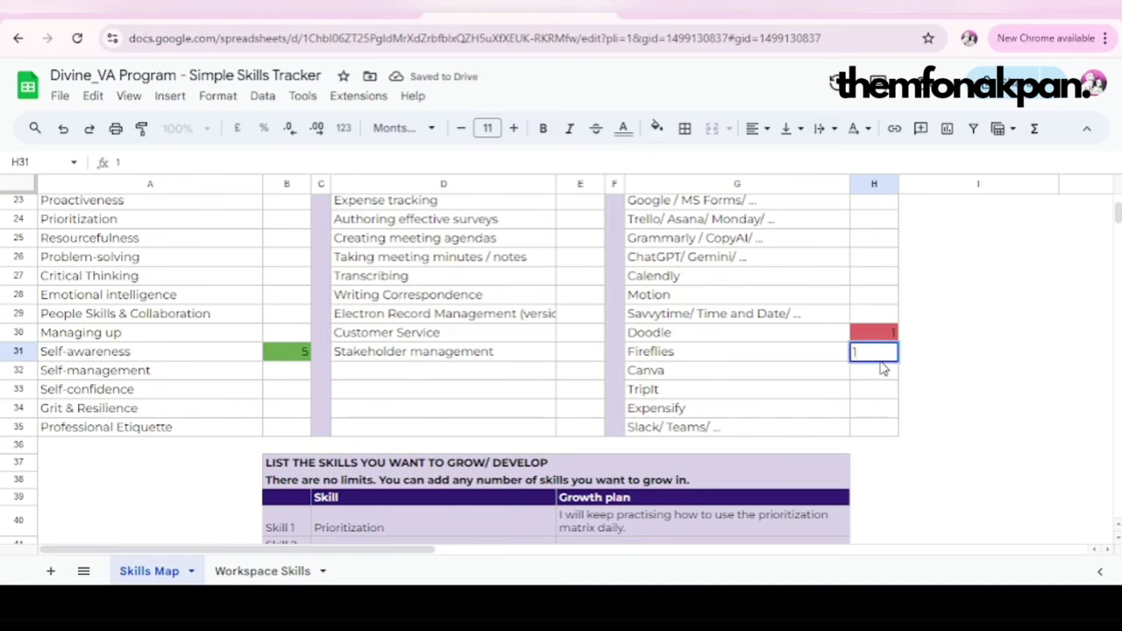
click(872, 302)
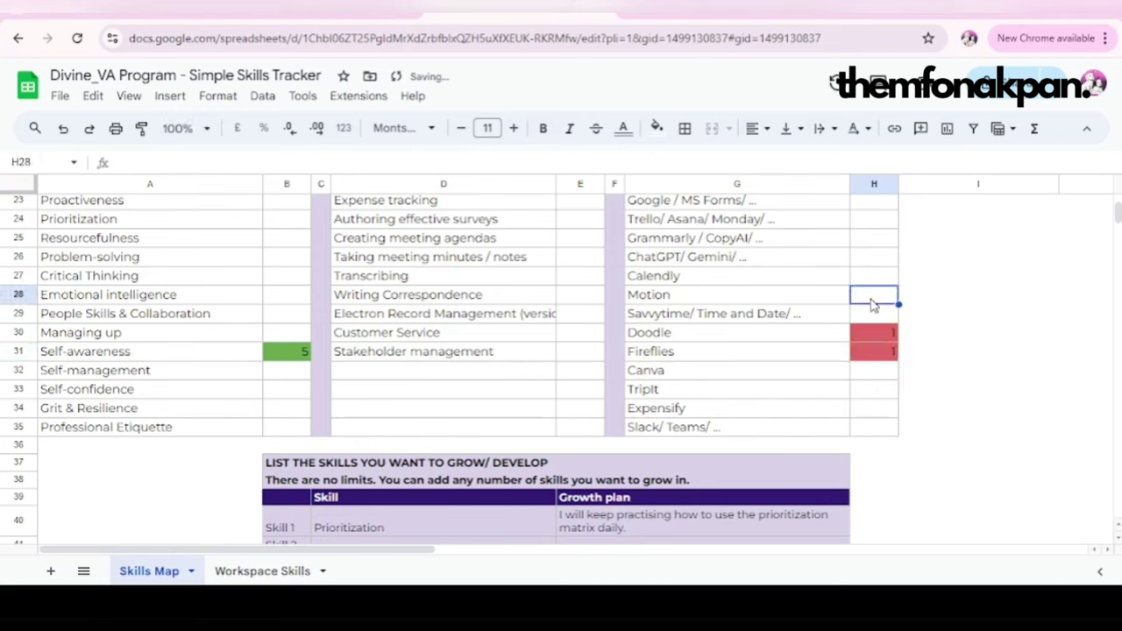
text(1)
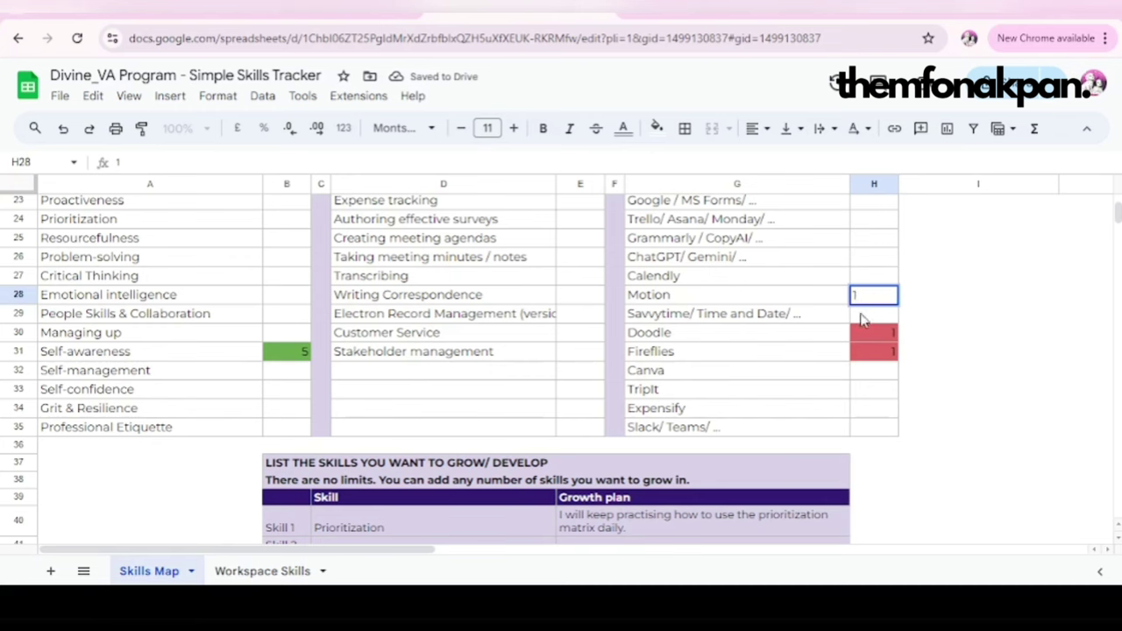
click(815, 354)
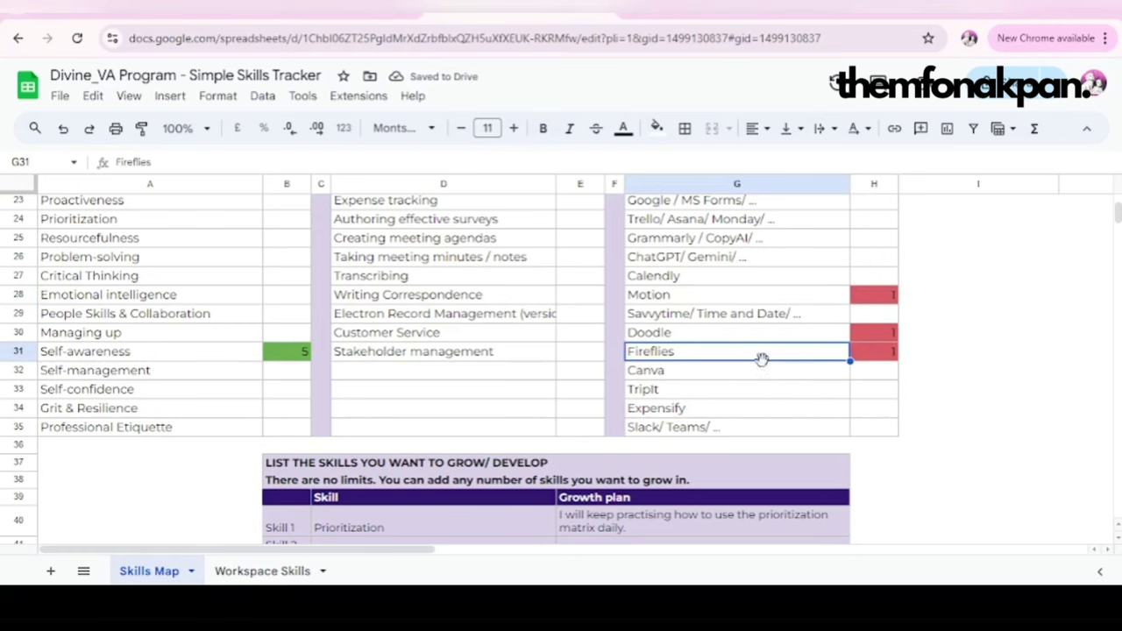
key(Down)
key(Down)
key(Down)
key(Down)
scroll(484, 446, down, 3)
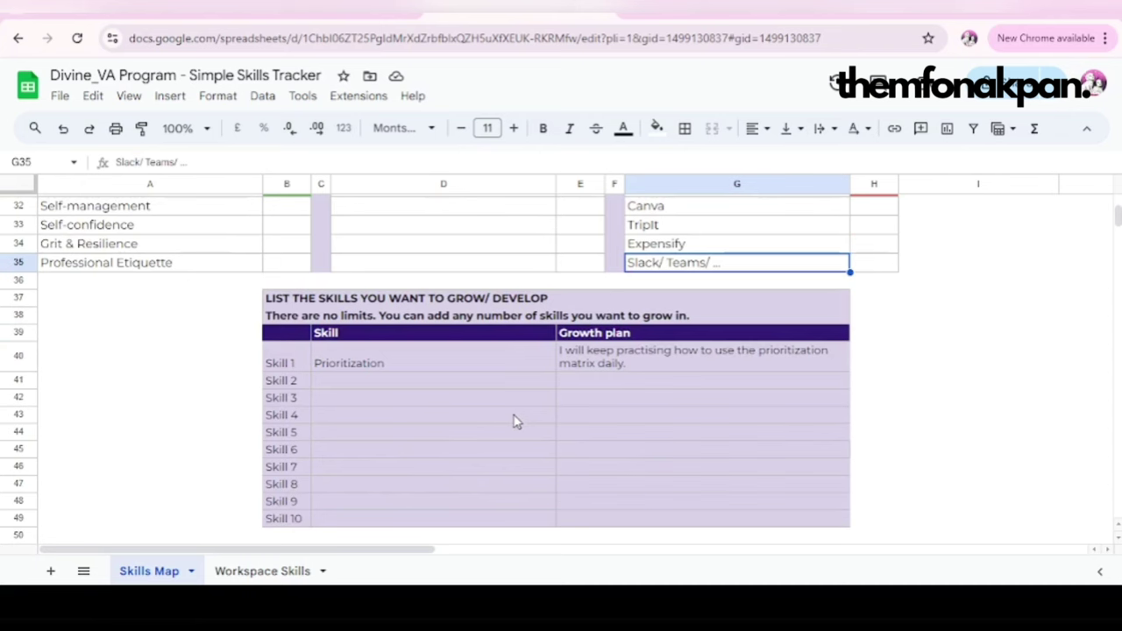
scroll(745, 385, up, 3)
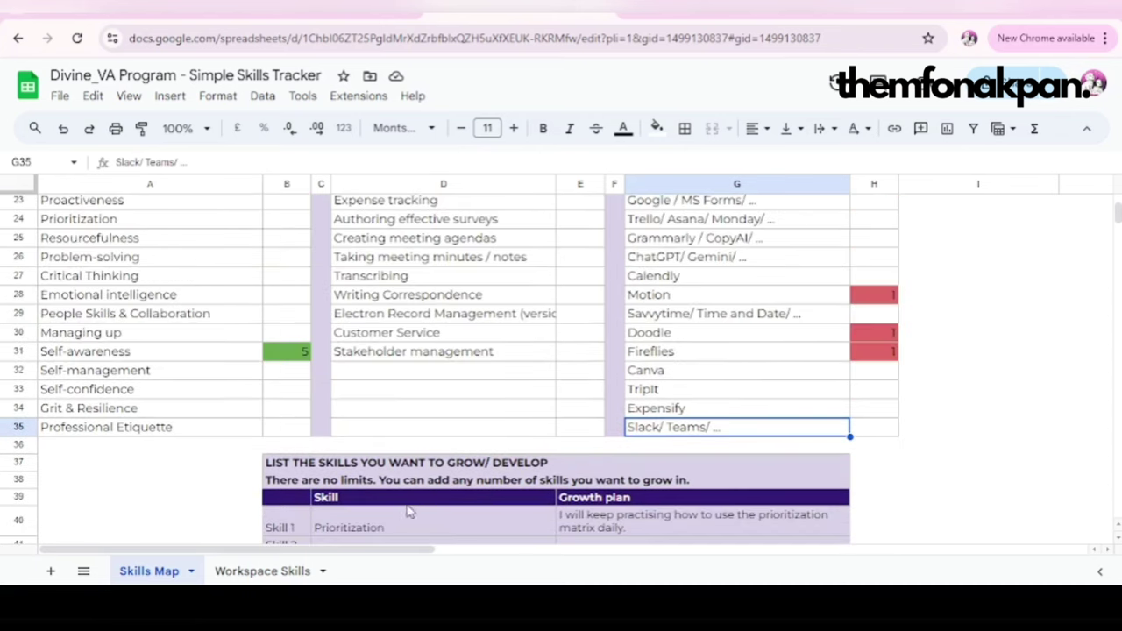
scroll(408, 525, down, 3)
click(368, 383)
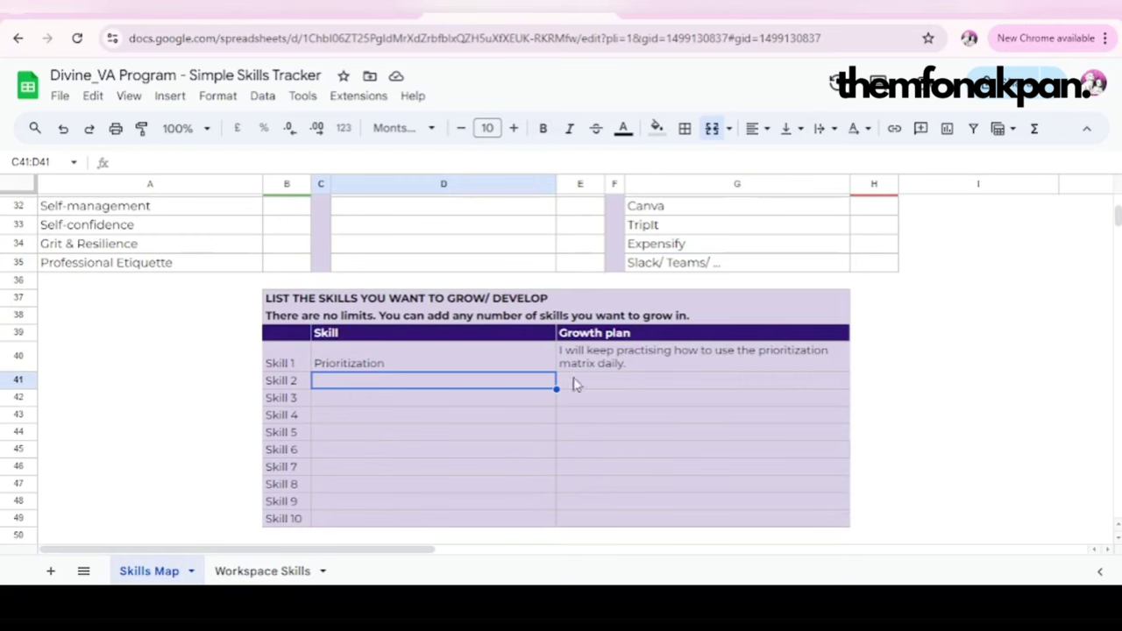
click(604, 382)
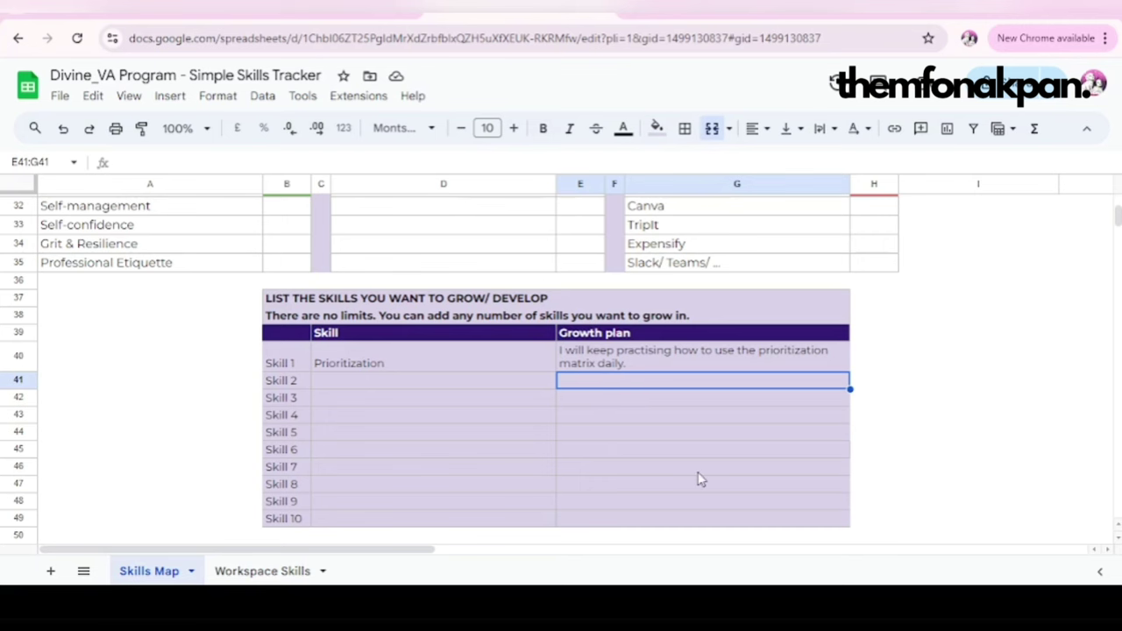
scroll(718, 438, up, 2)
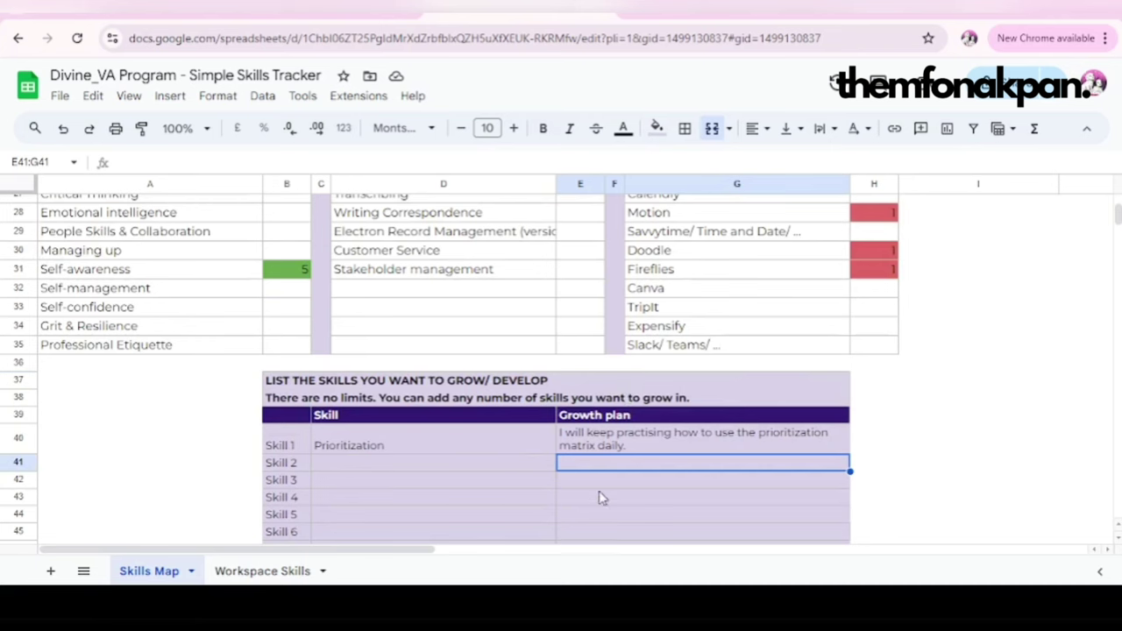
scroll(531, 503, down, 3)
scroll(481, 473, up, 5)
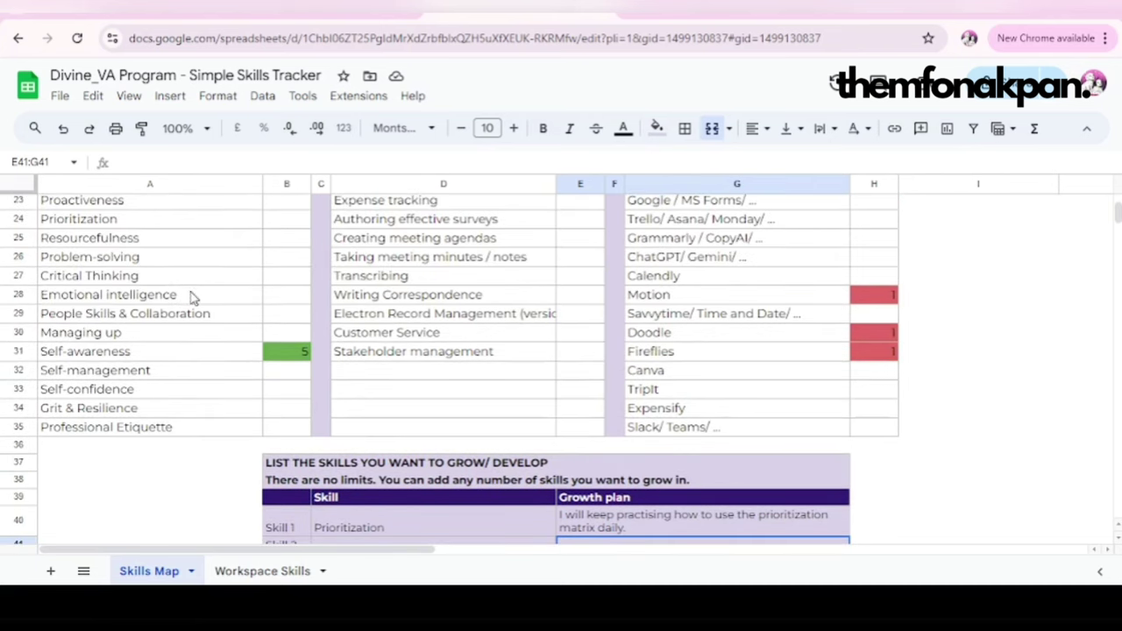
scroll(514, 513, down, 4)
click(389, 406)
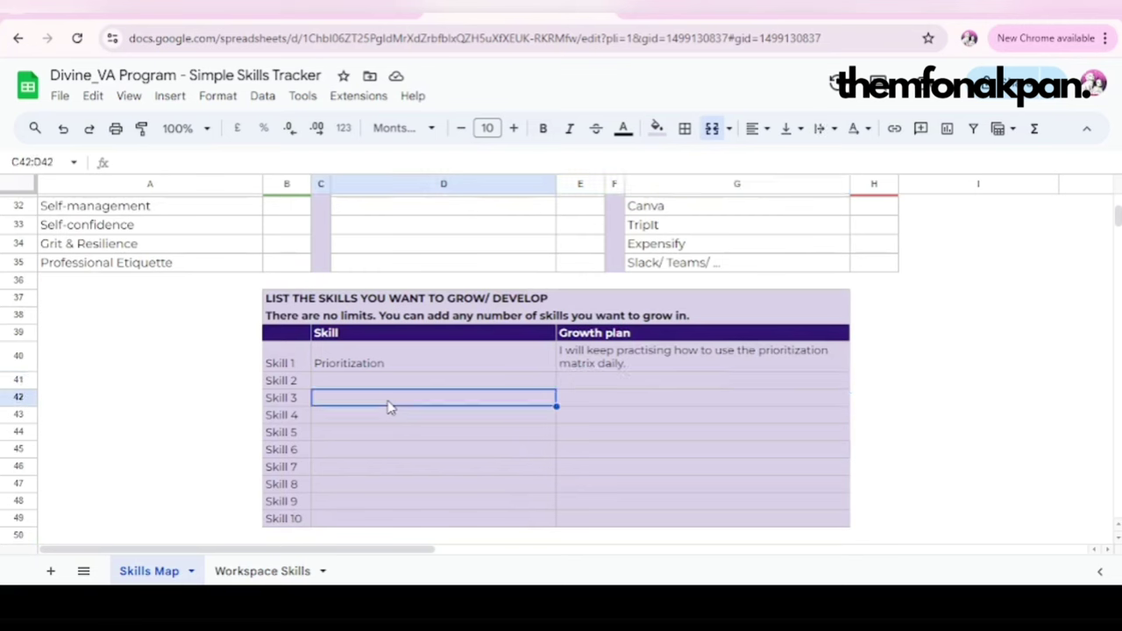
click(628, 406)
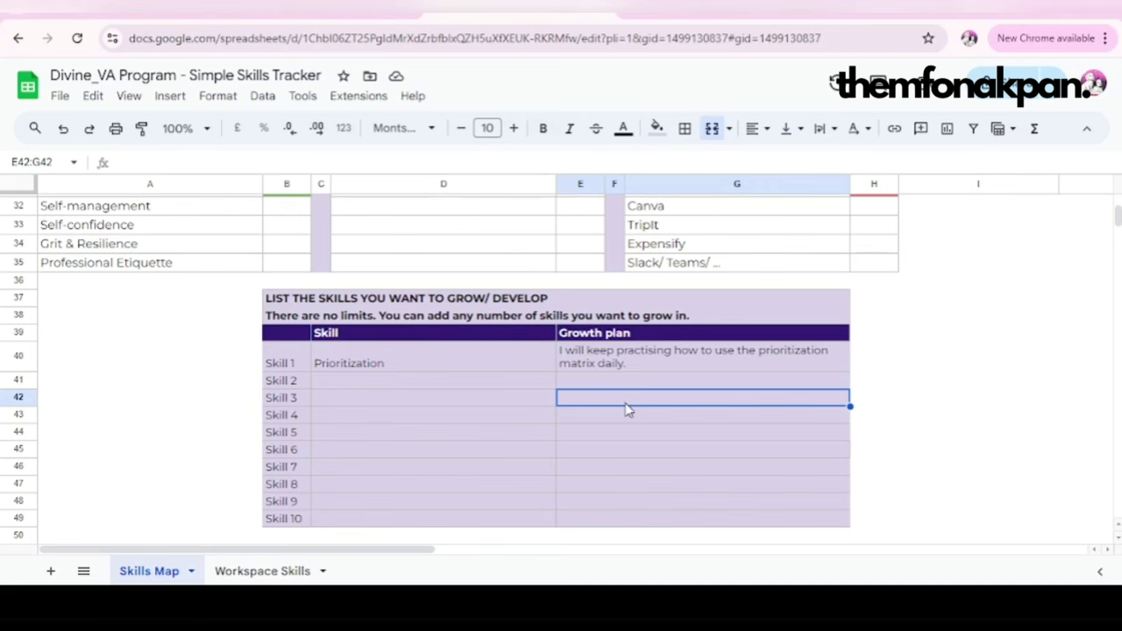
scroll(659, 446, down, 3)
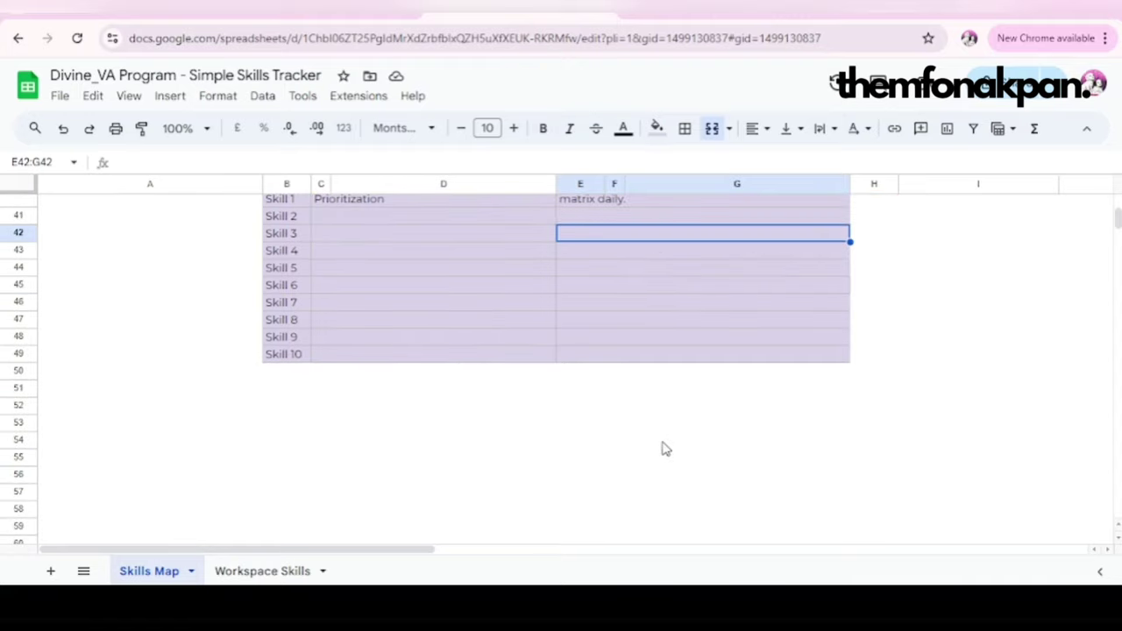
scroll(674, 430, up, 10)
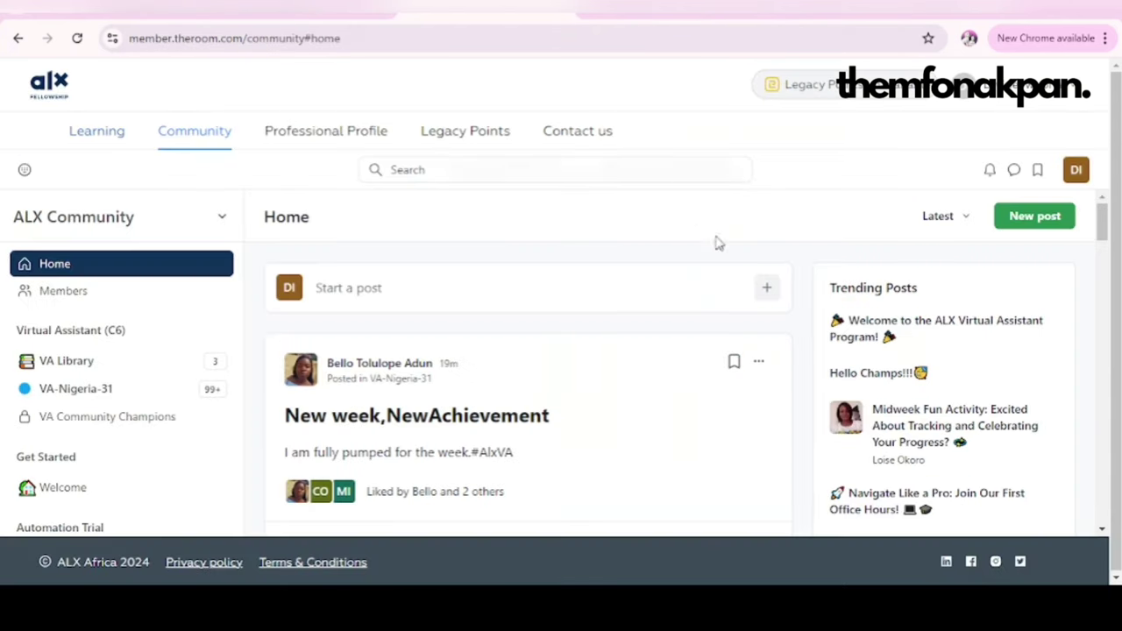
Step: Discard an empty new ALX Community post, confirming OK to leave without saving
click(383, 287)
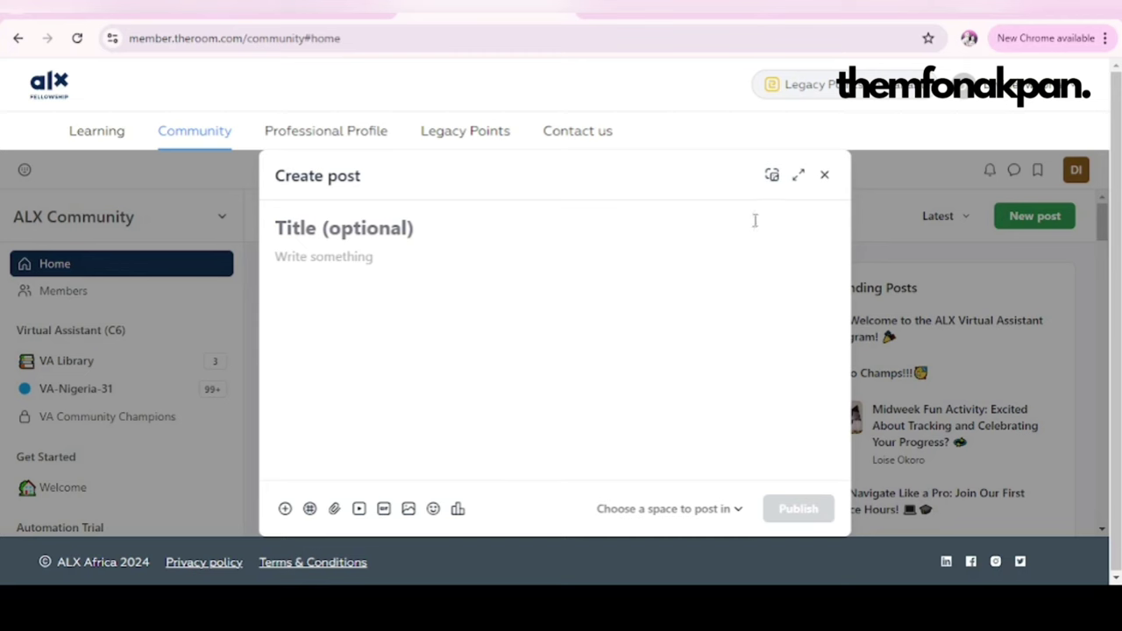
click(824, 175)
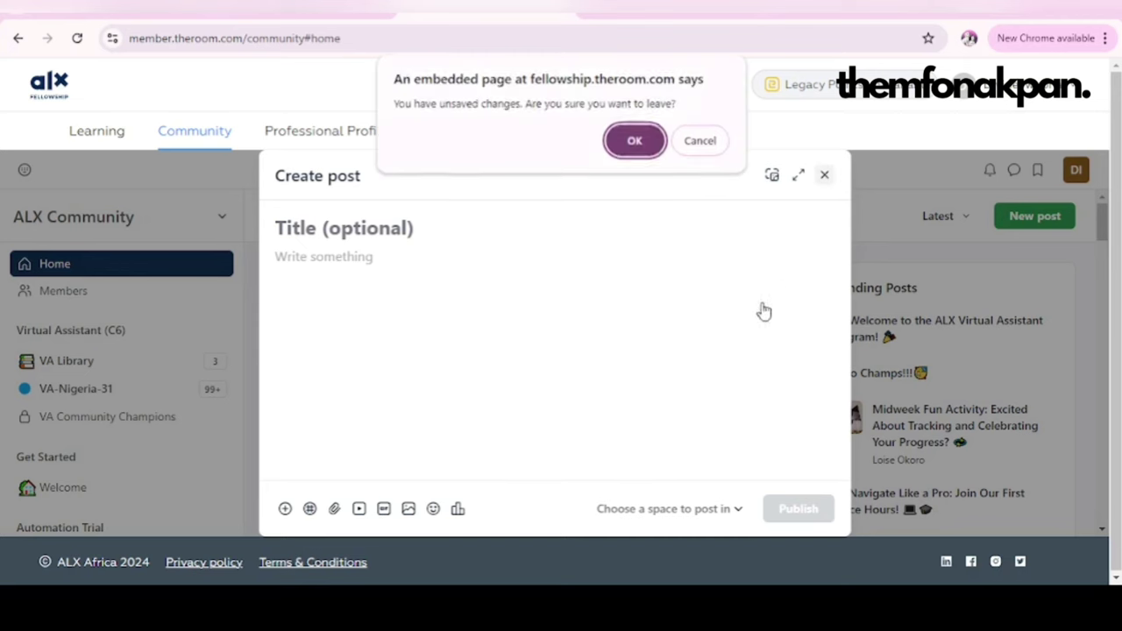
click(644, 149)
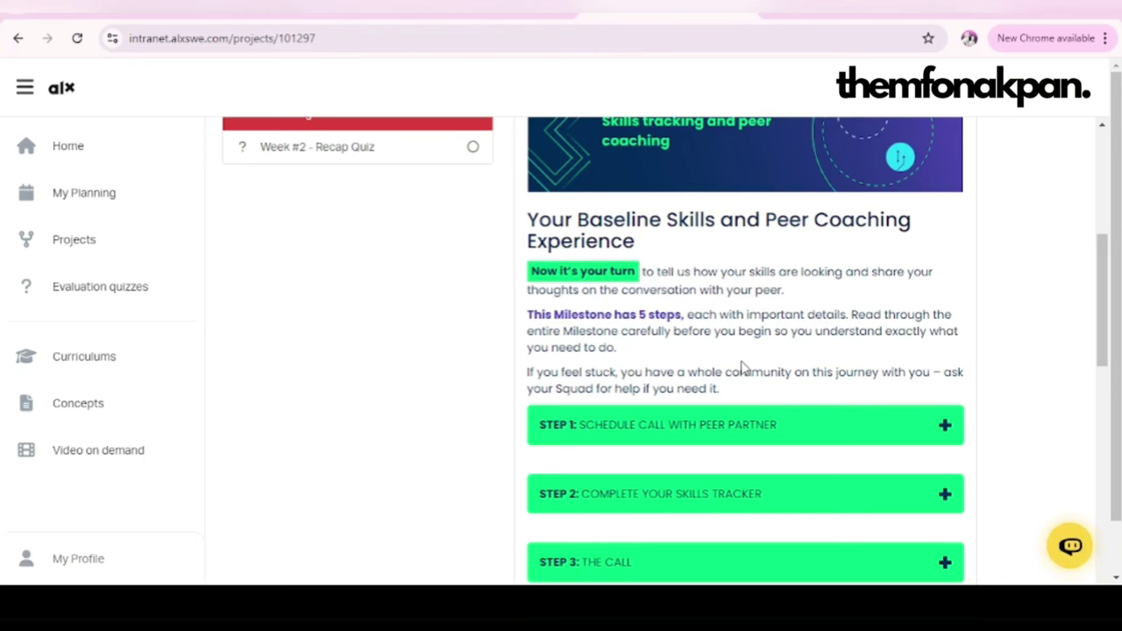
Step: Expand Step 3: The Call to reveal the call script
scroll(740, 368, down, 2)
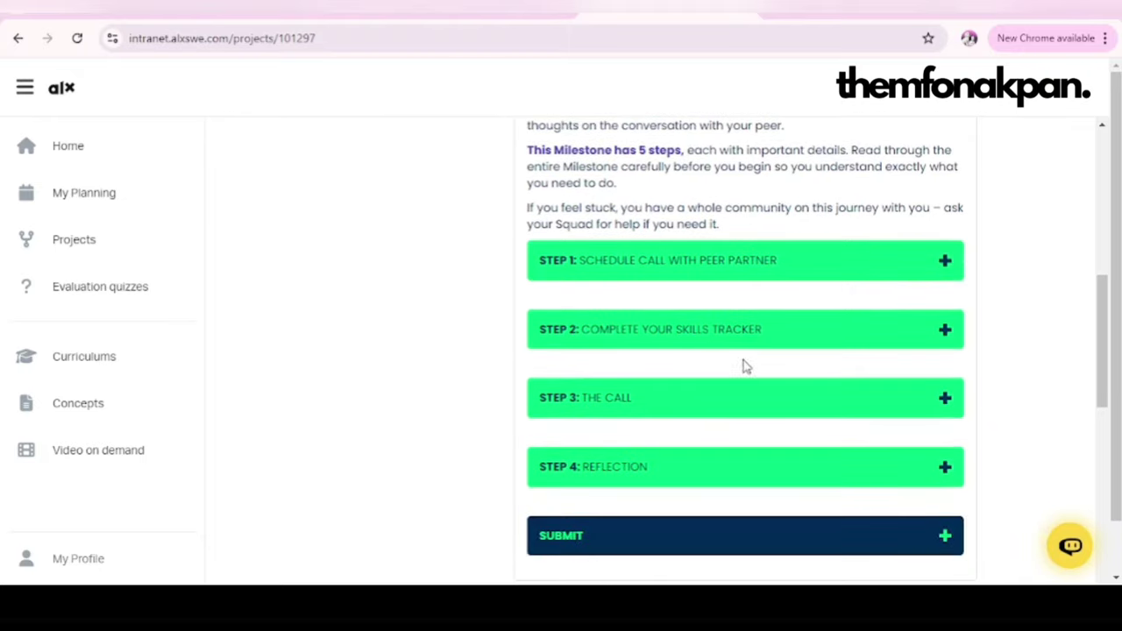
click(758, 399)
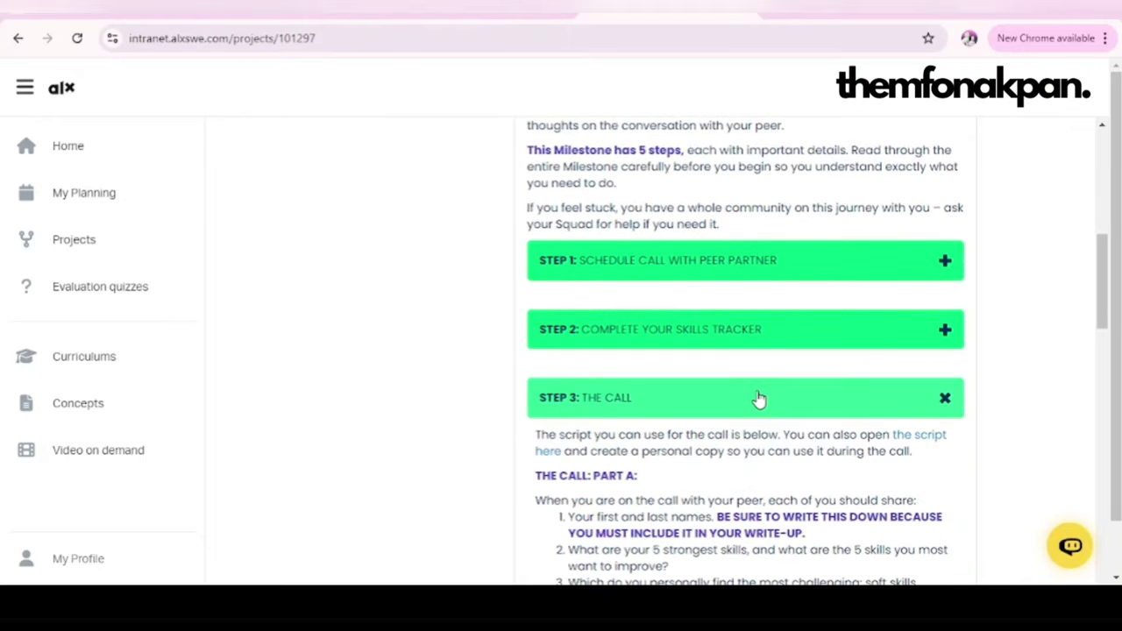
scroll(780, 407, down, 4)
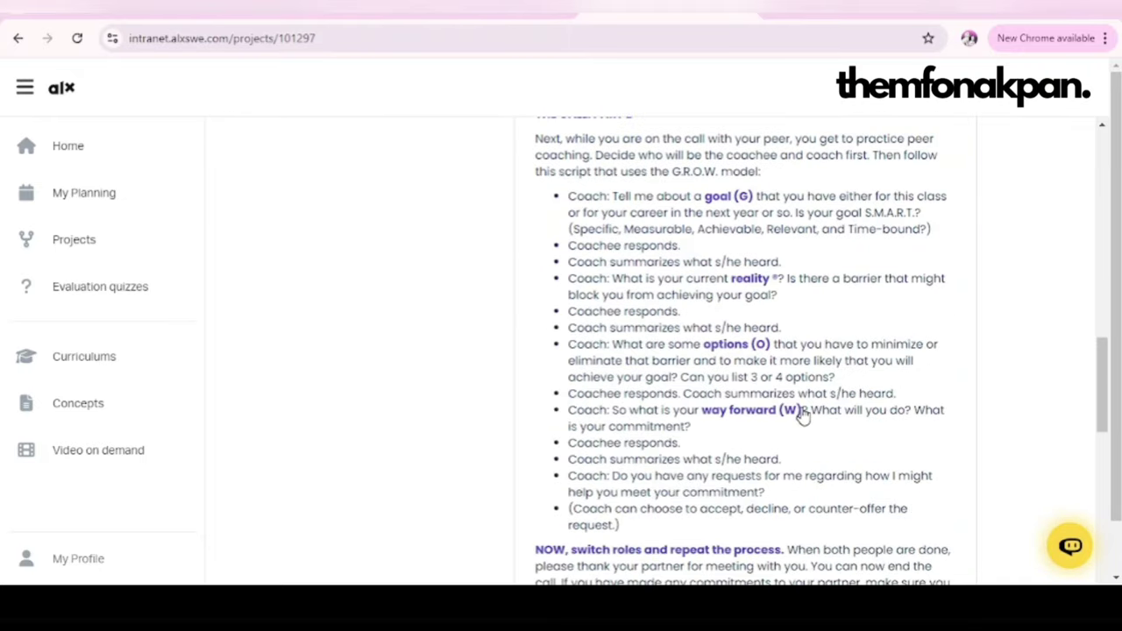
scroll(824, 309, up, 3)
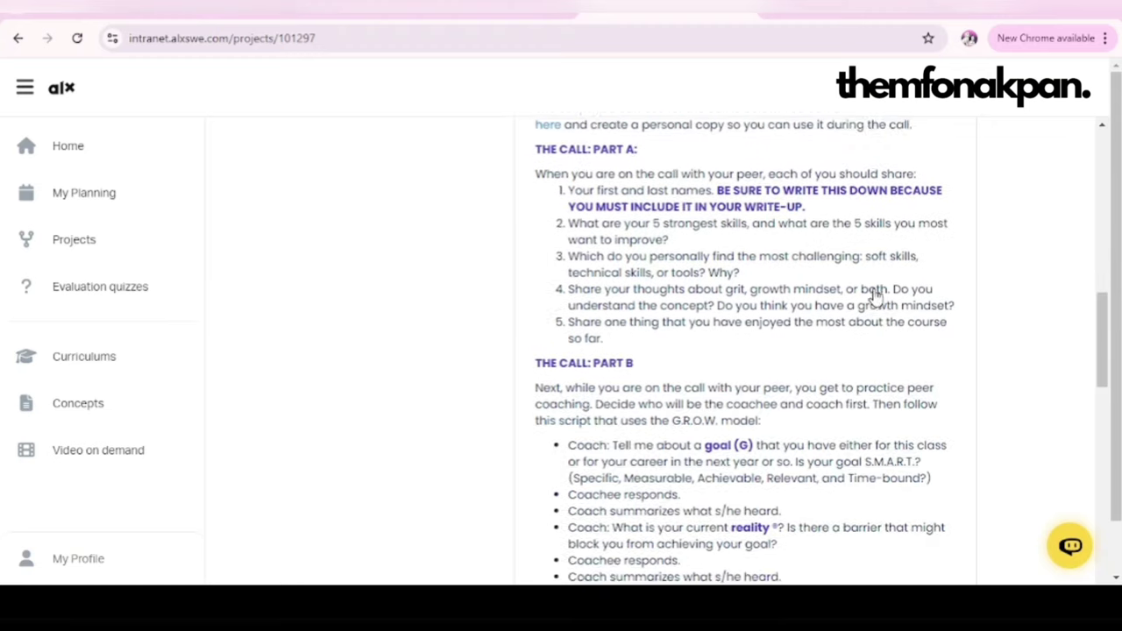
Step: Expand Step 4: Reflection's questions A to H and follow the 'new Google Doc' link
scroll(874, 296, up, 2)
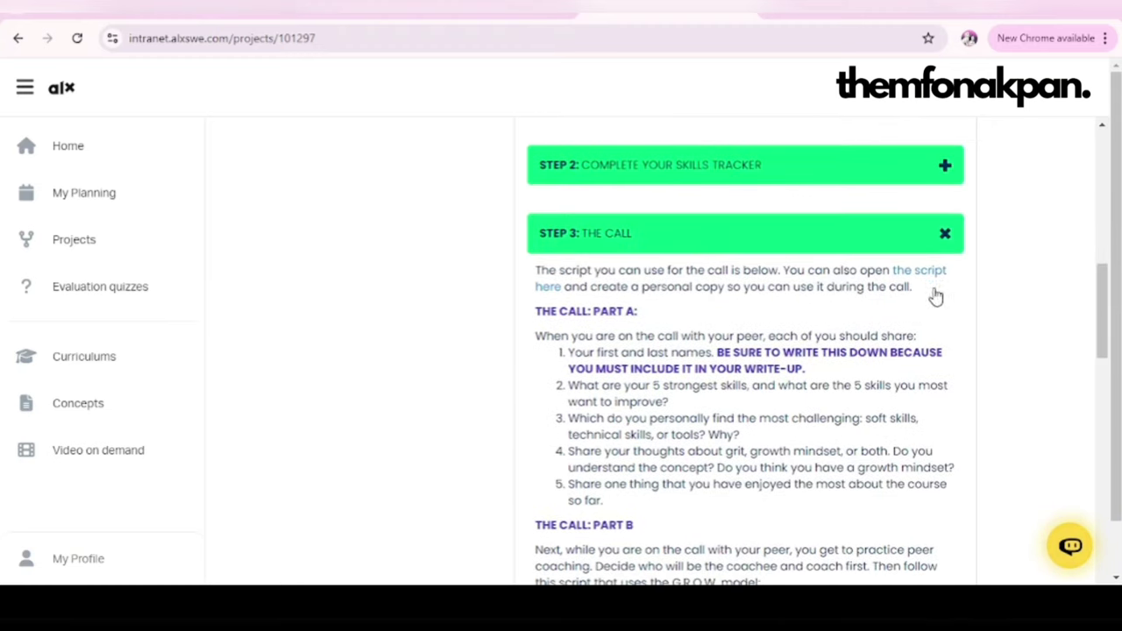
scroll(777, 391, down, 8)
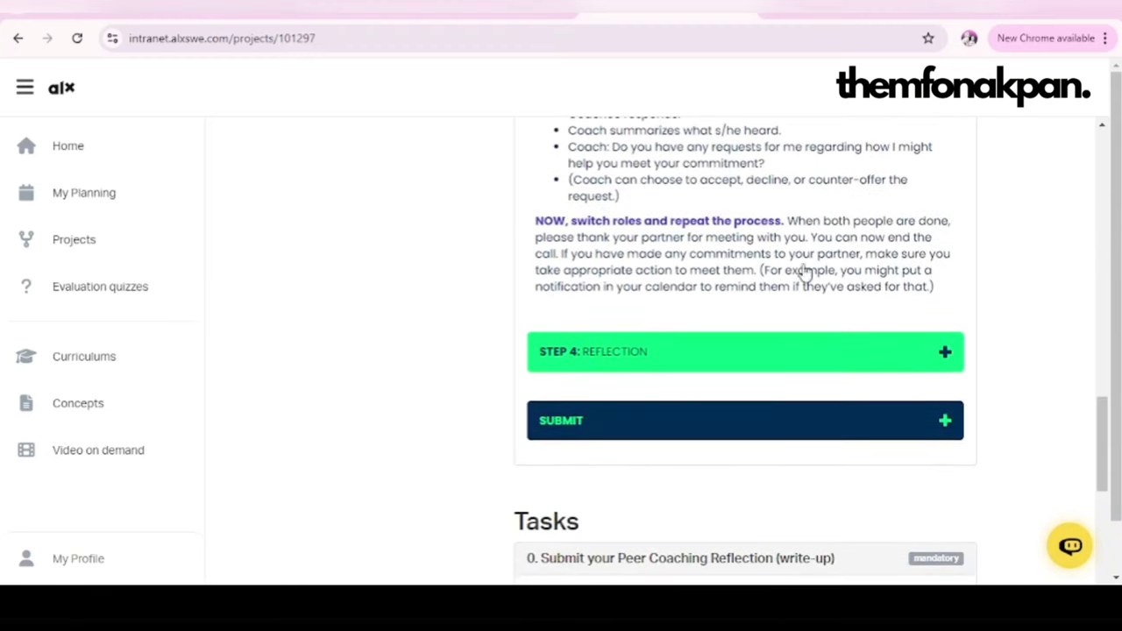
click(831, 359)
scroll(831, 367, down, 2)
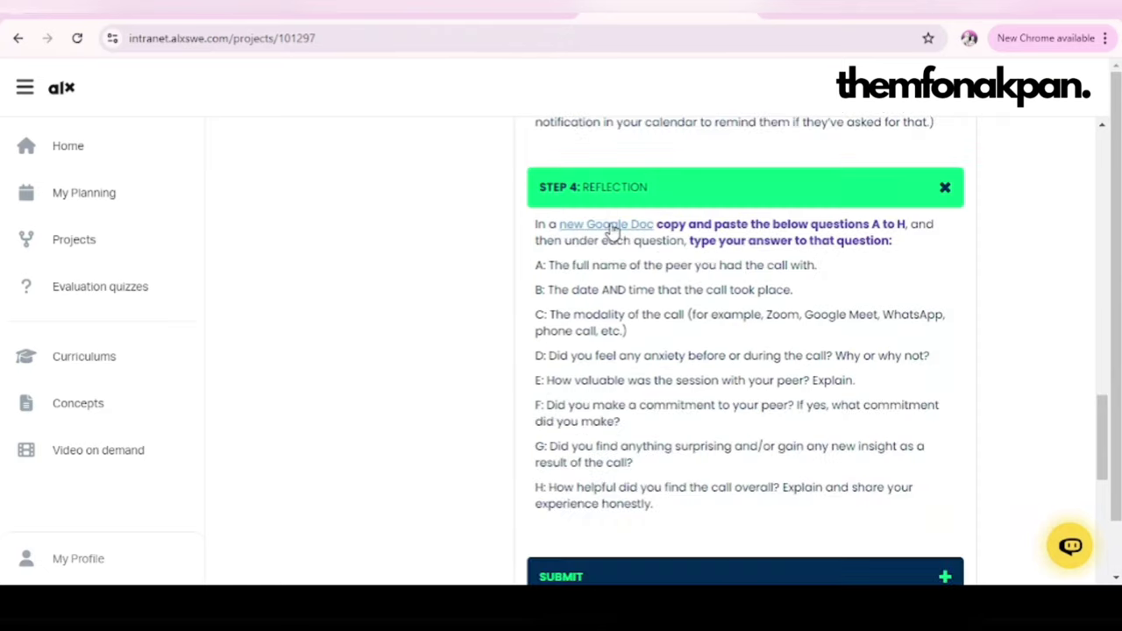
click(616, 225)
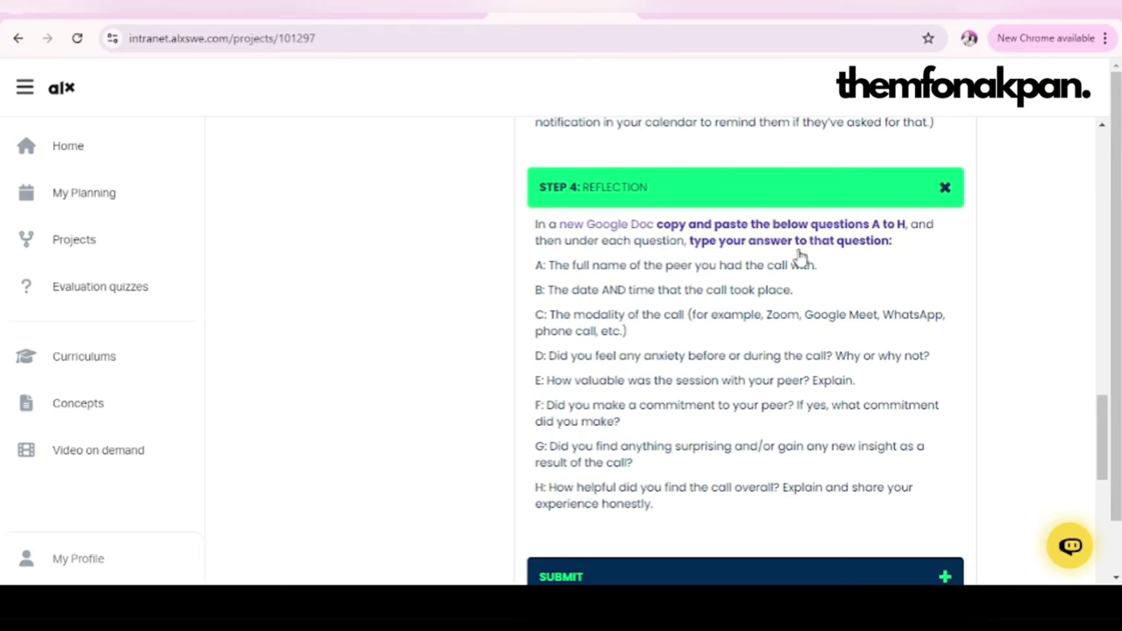
Step: Paste reflection questions A to H into the blank Google Doc
drag(533, 266, 686, 516)
key(ctrl+c)
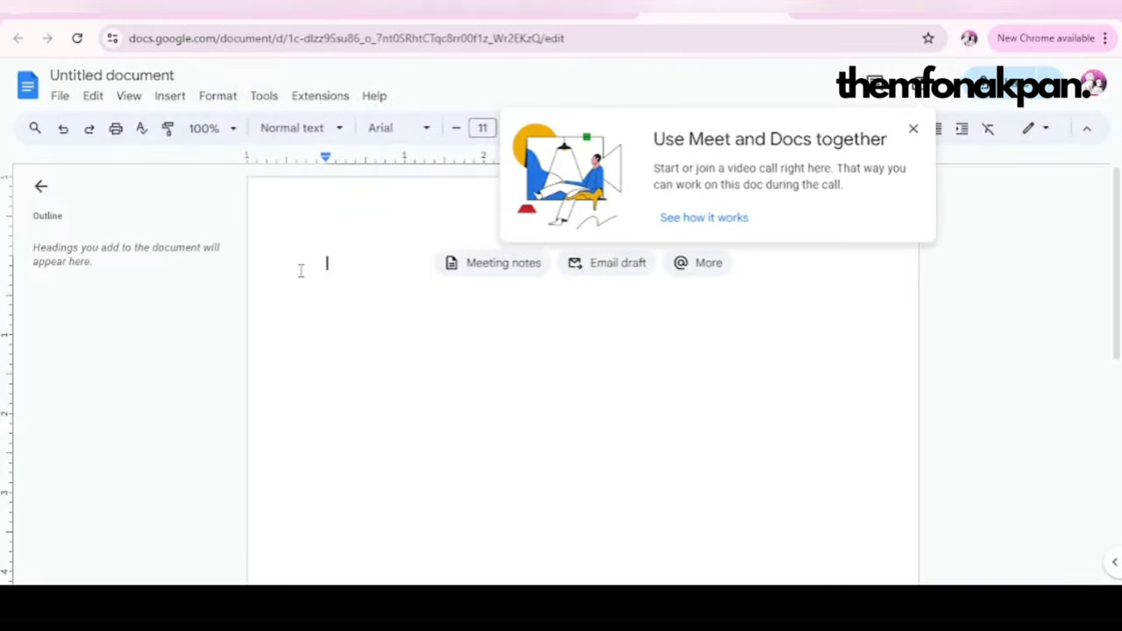
click(912, 128)
right_click(341, 284)
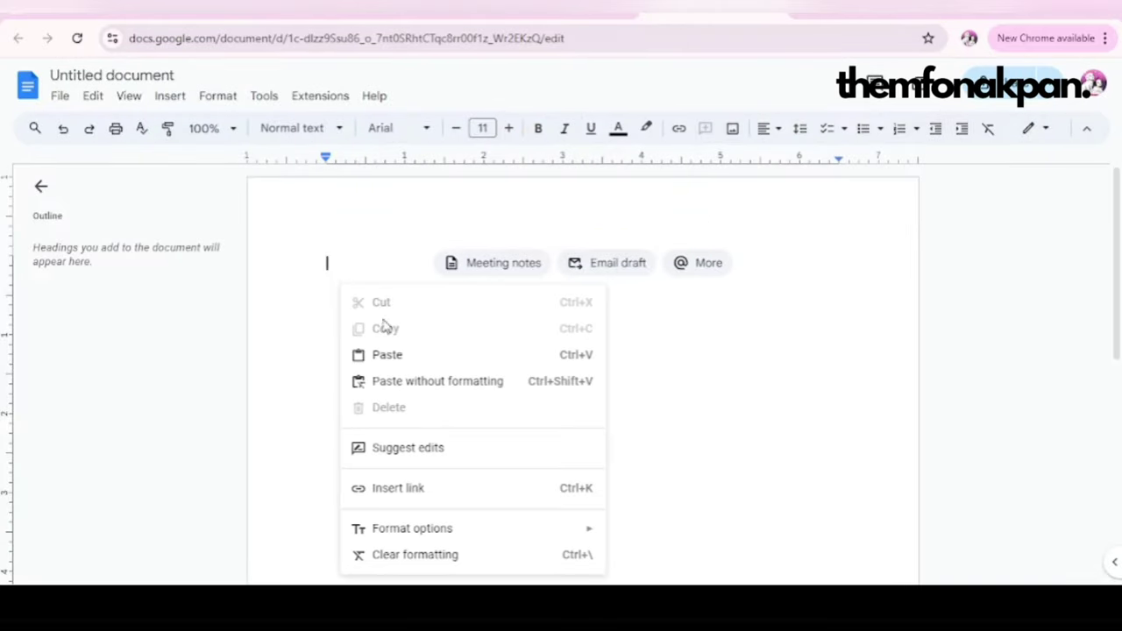
click(415, 355)
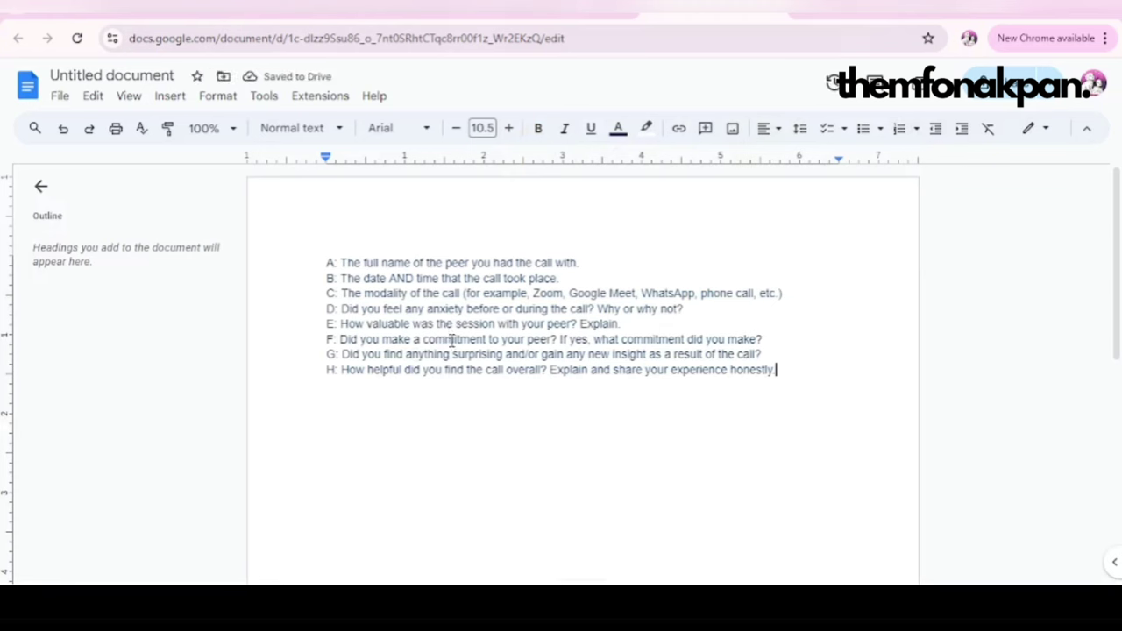
Step: Answer question A with the peer's full name in place of its full stop
key(ctrl+Home)
click(591, 260)
key(BackSpace)
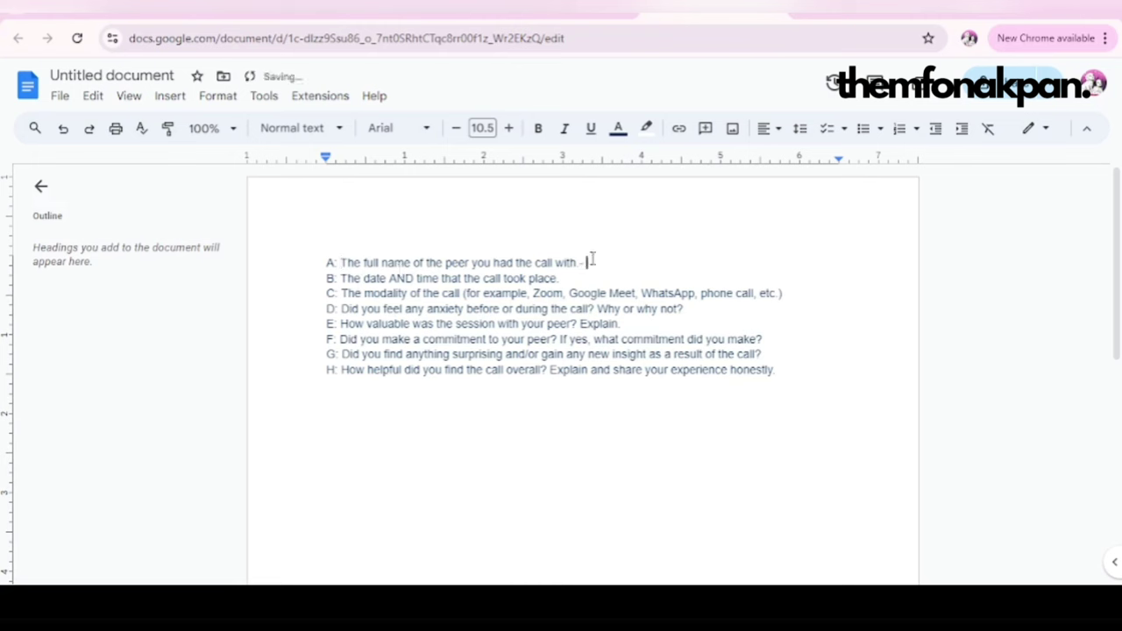
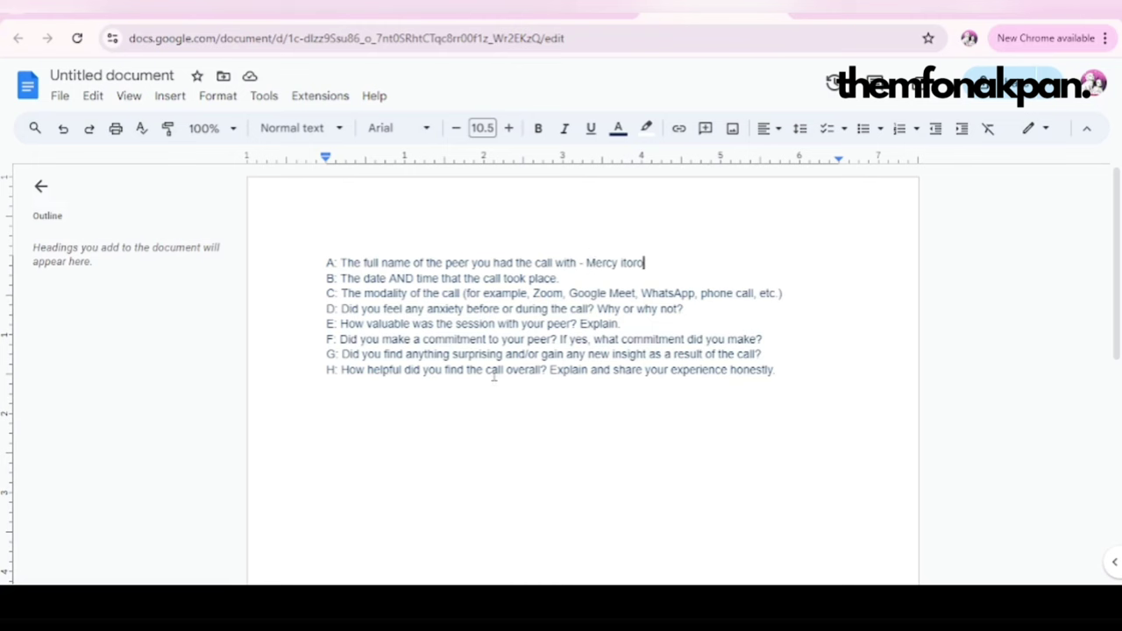
click(586, 277)
Step: Back on the intranet project page, expand the SUBMIT instructions for sharing both document links
click(570, 16)
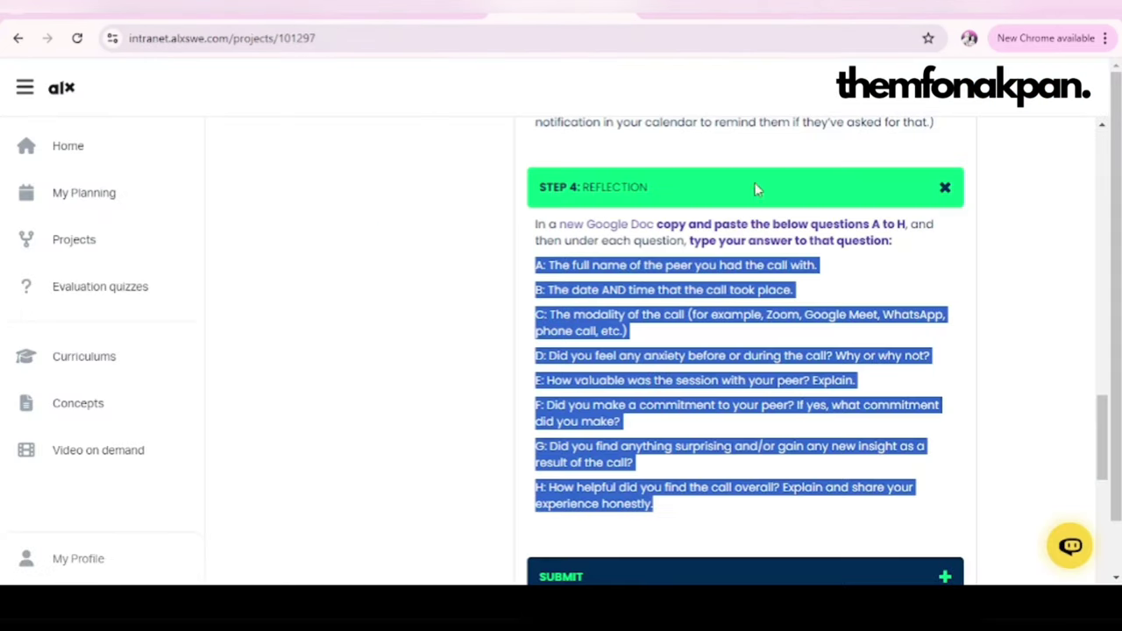
scroll(831, 400, down, 3)
click(786, 338)
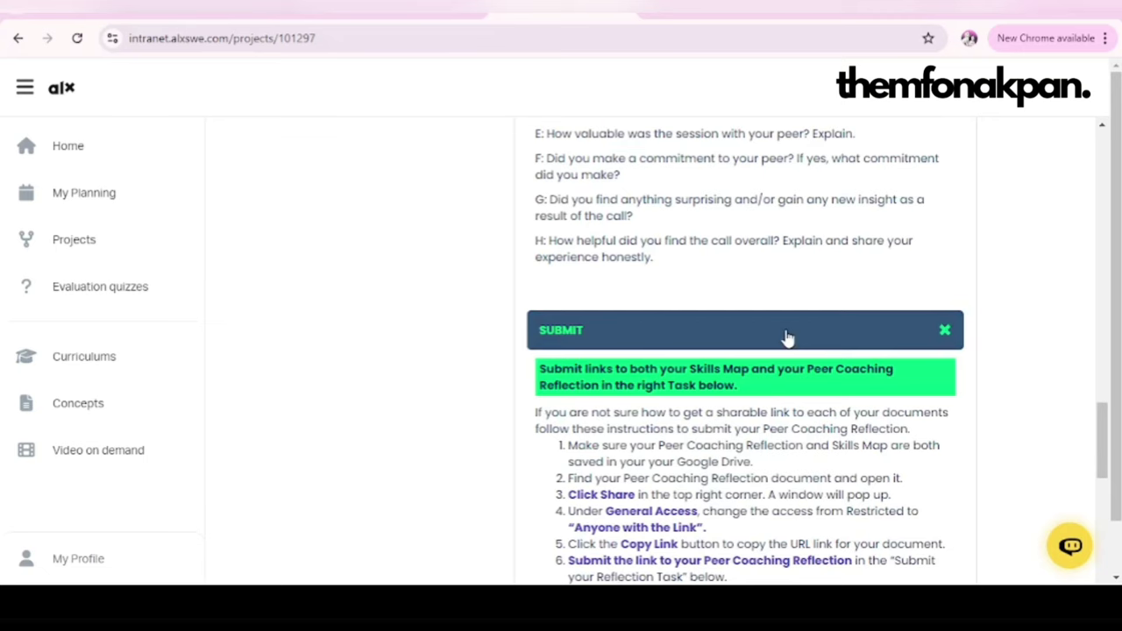
scroll(786, 338, down, 3)
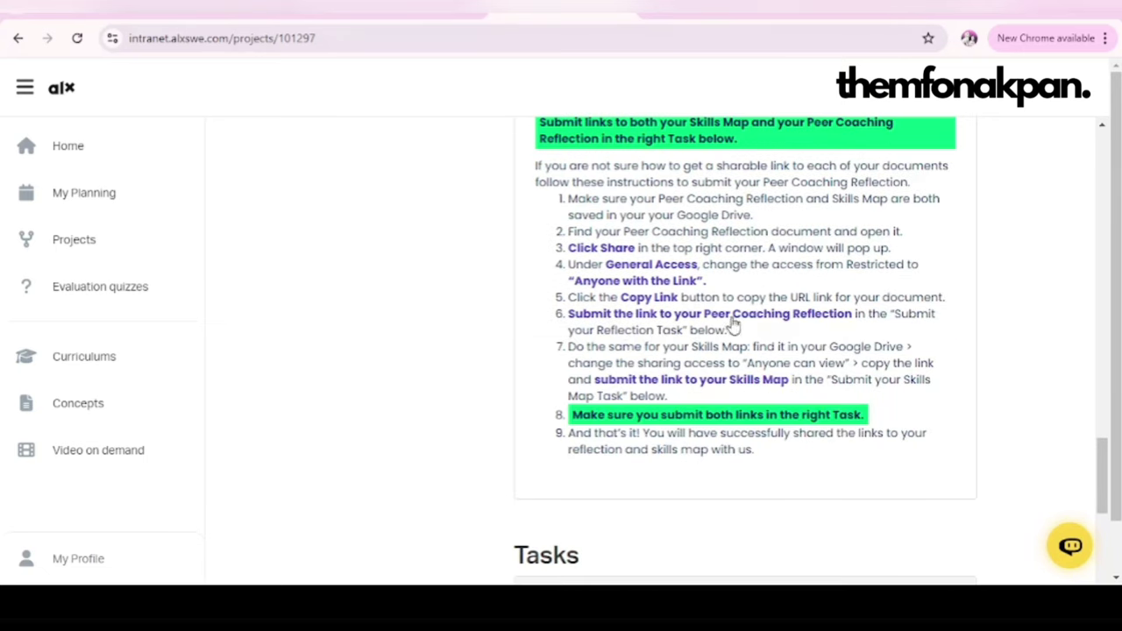
click(814, 316)
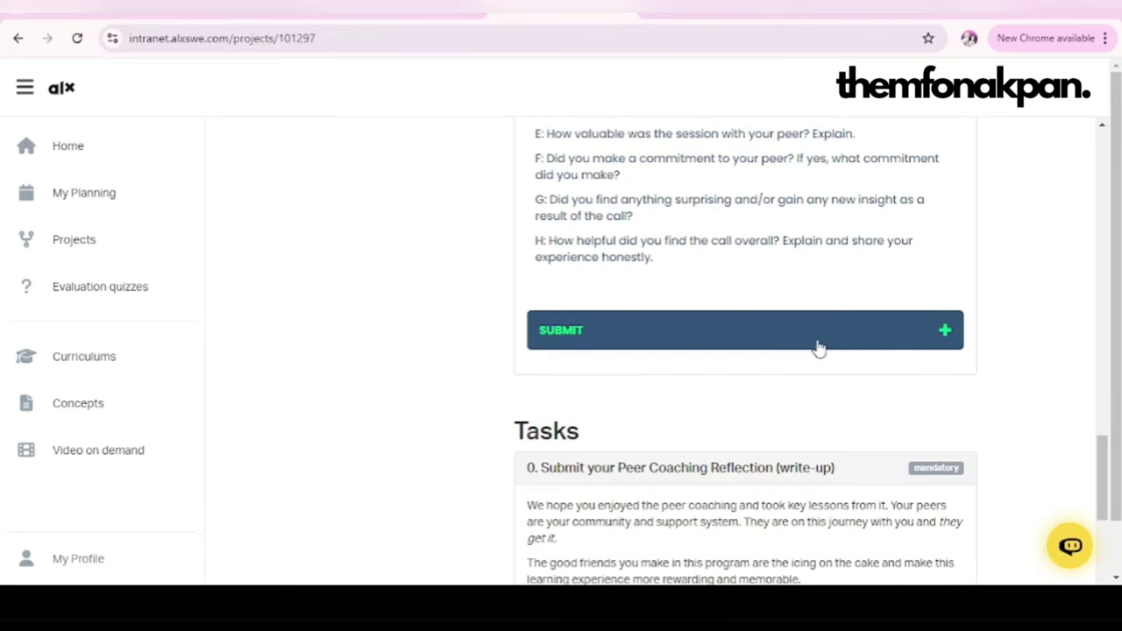
click(817, 348)
Step: Search 'google drive' from a new browser tab
click(955, 15)
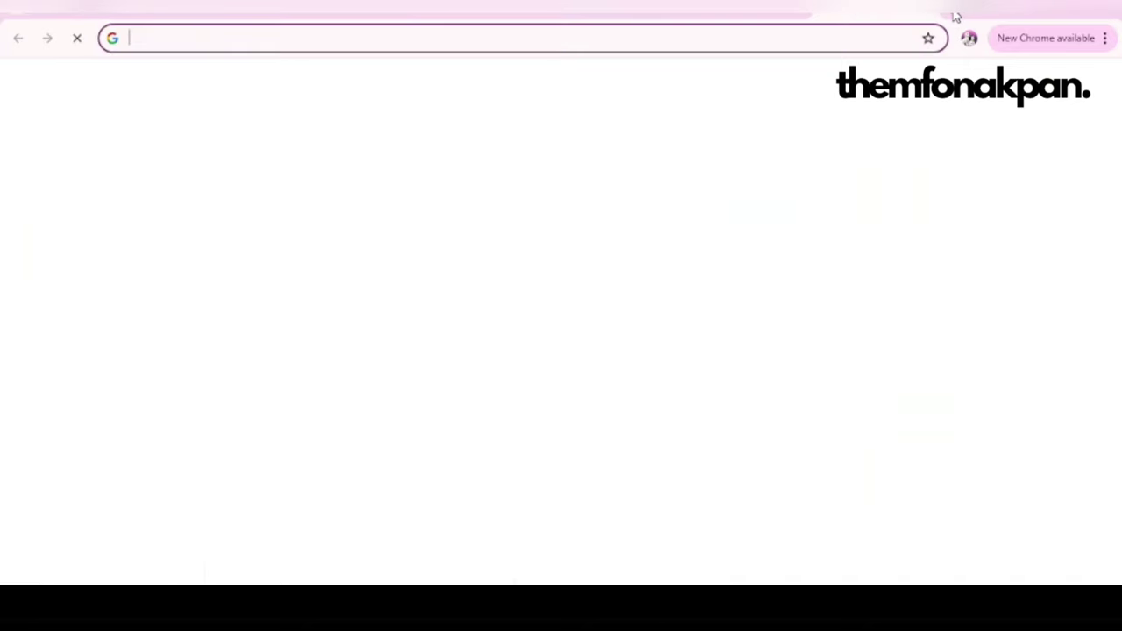
text(dive)
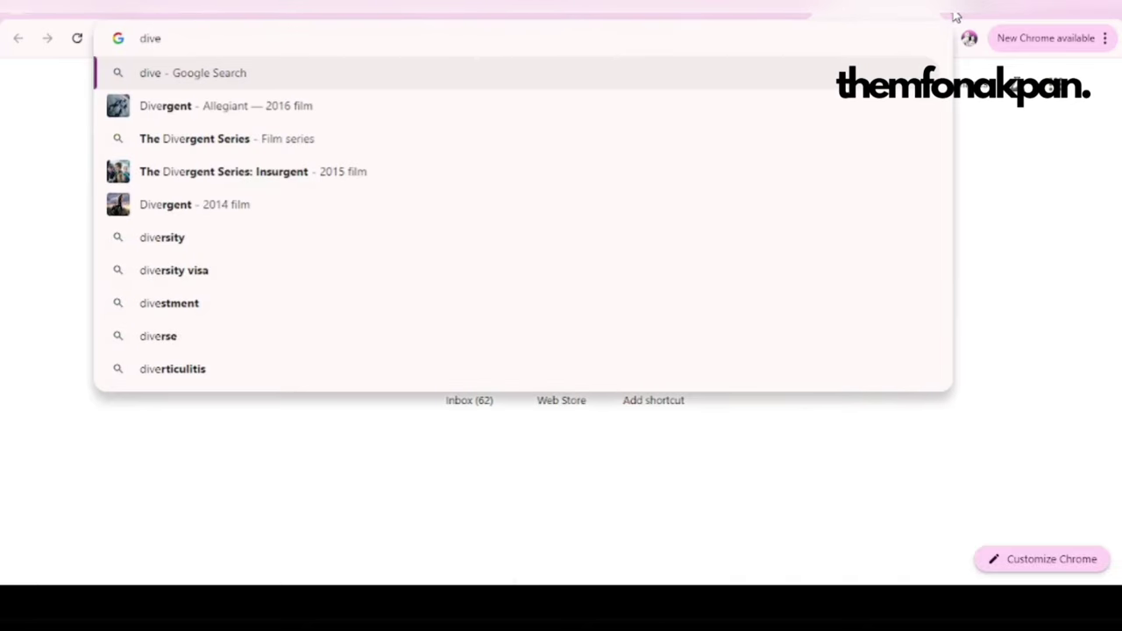
key(BackSpace)
key(BackSpace)
key(BackSpace)
key(BackSpace)
text(g)
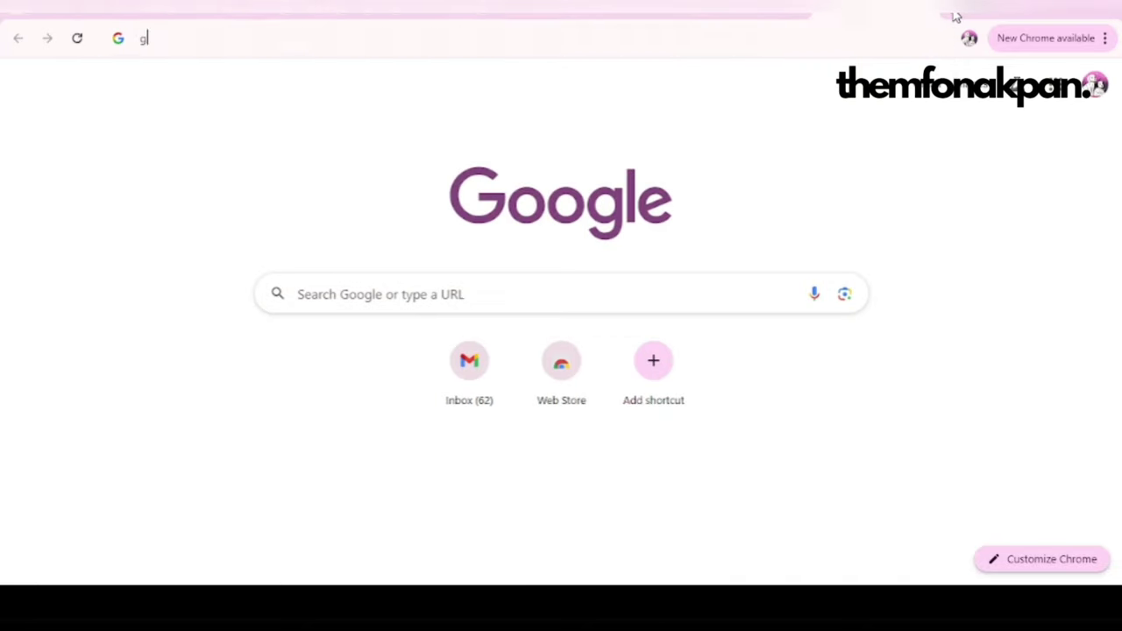
text(oo)
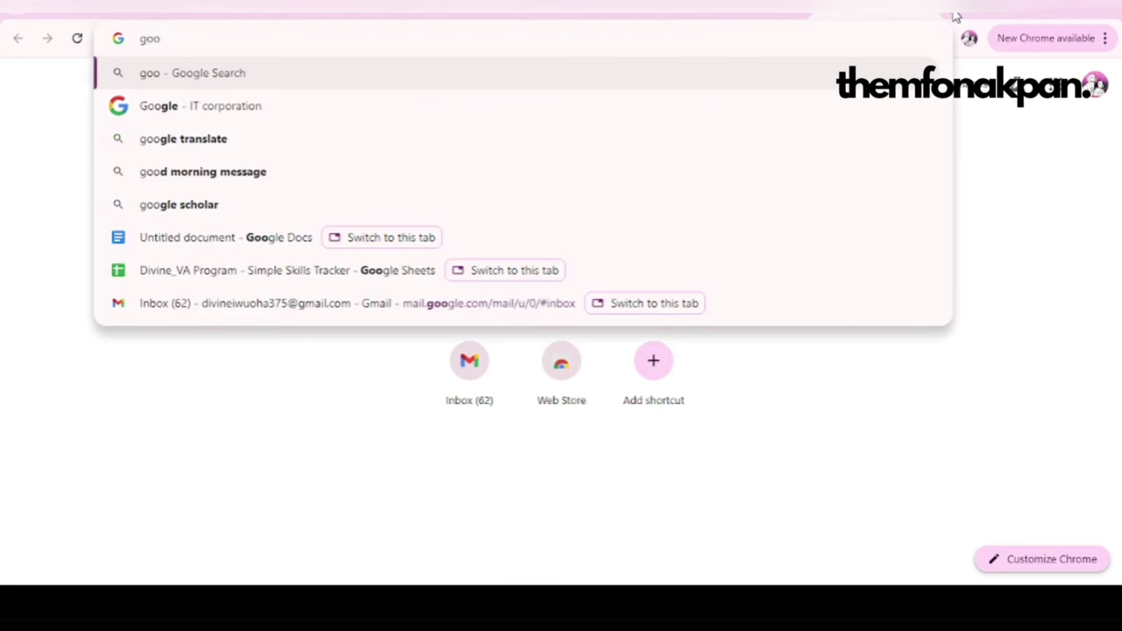
text(gle drive)
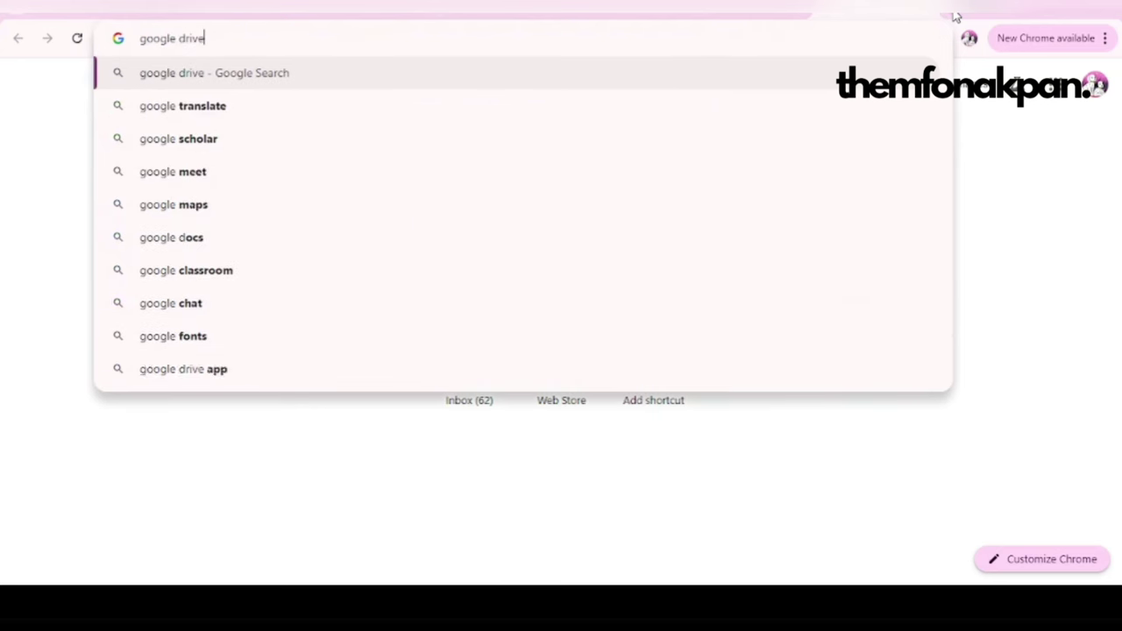
key(Return)
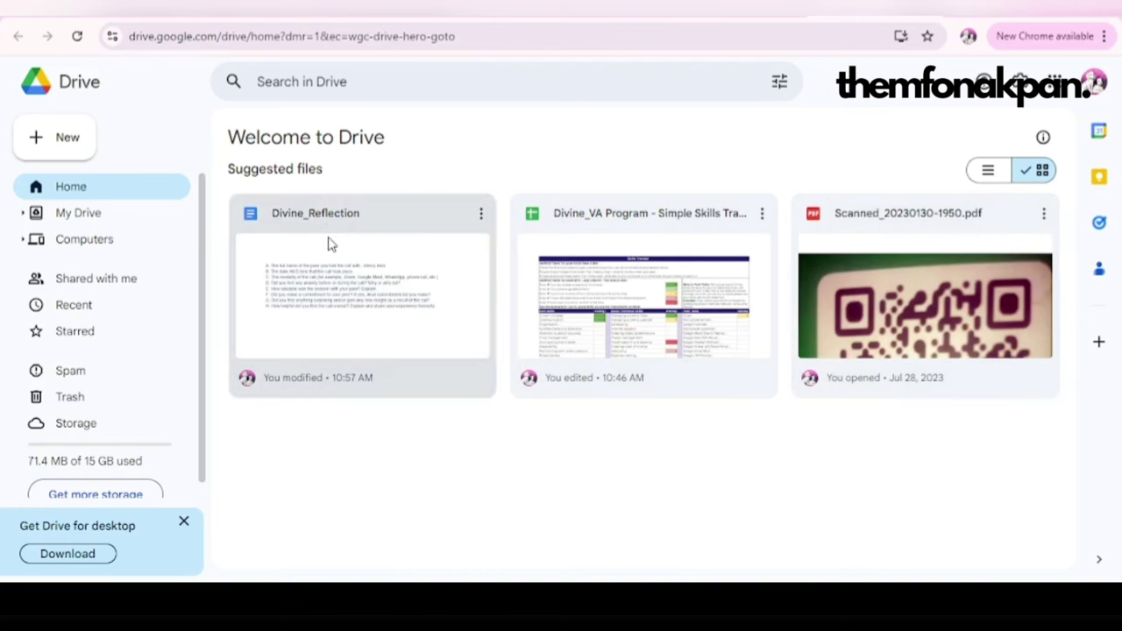
Step: Set the reflection document's General access to Anyone with the link and copy its link
click(481, 217)
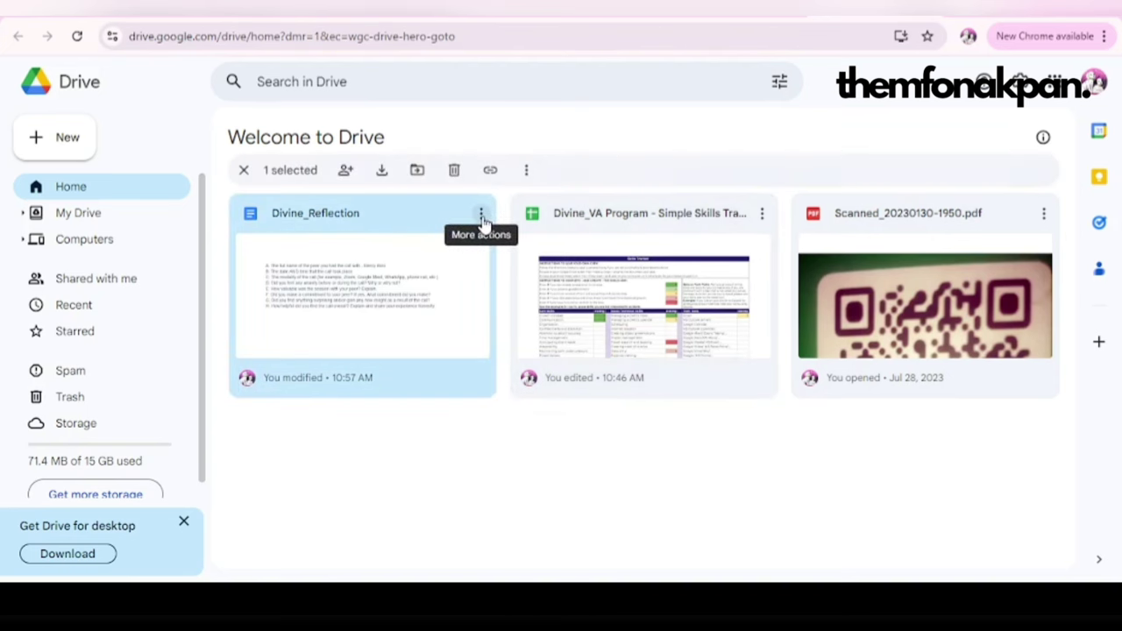
mouse_move(544, 377)
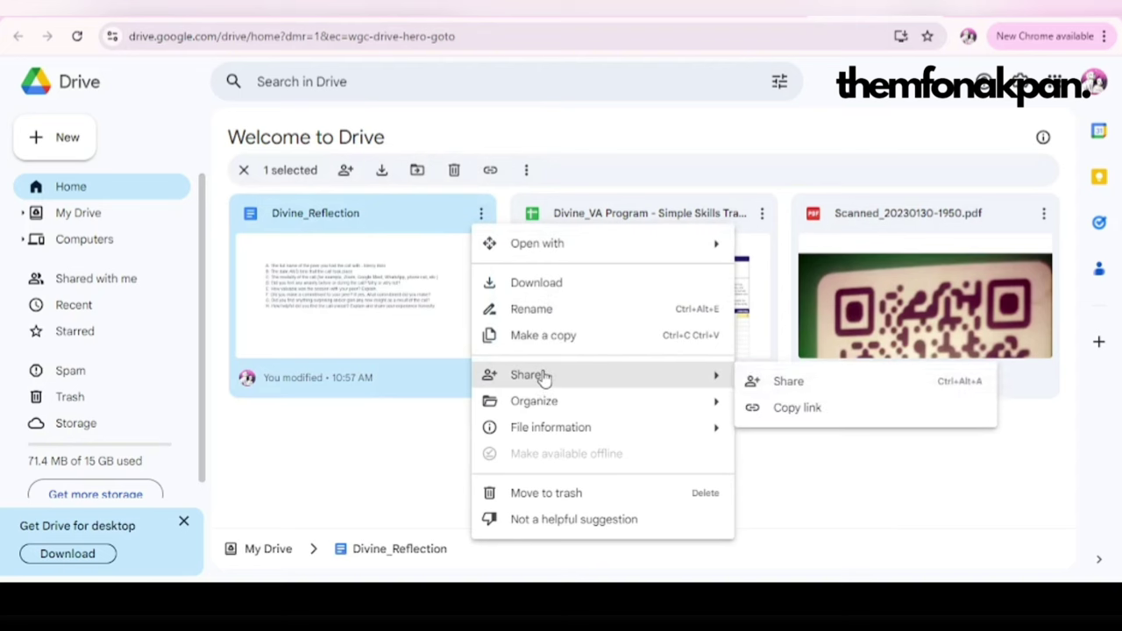
click(789, 385)
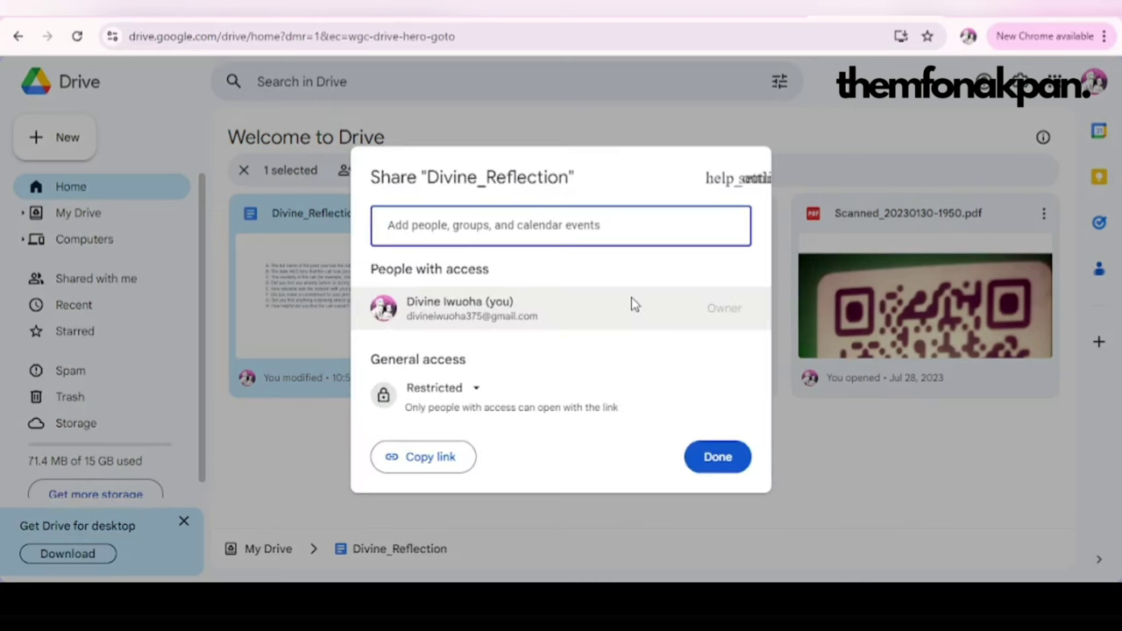
click(472, 394)
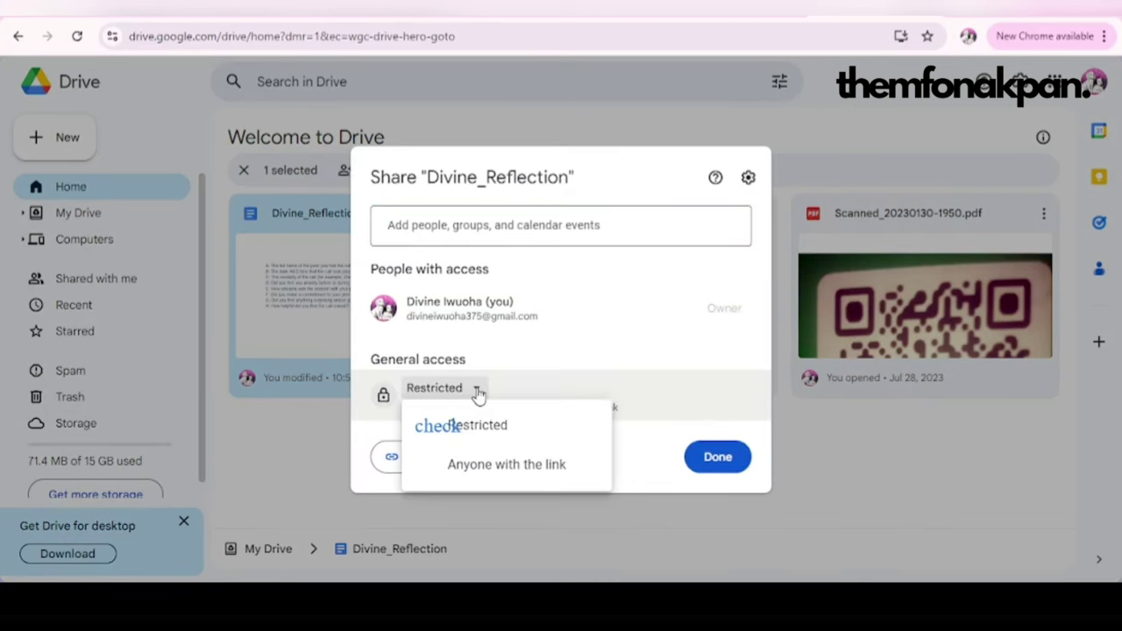
click(484, 464)
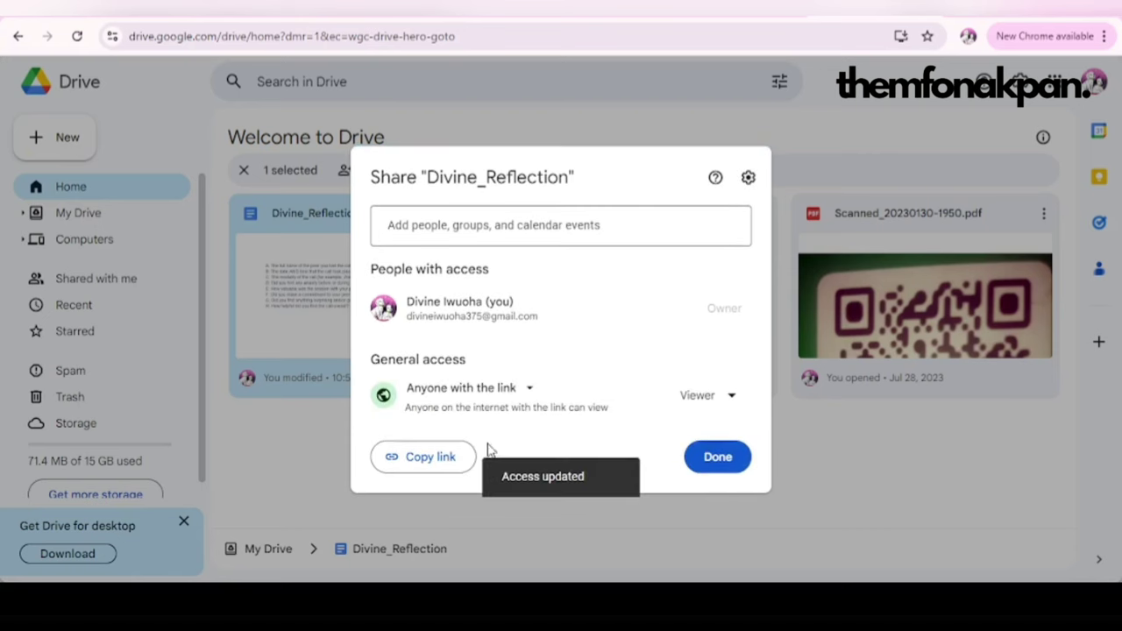
click(444, 455)
click(716, 456)
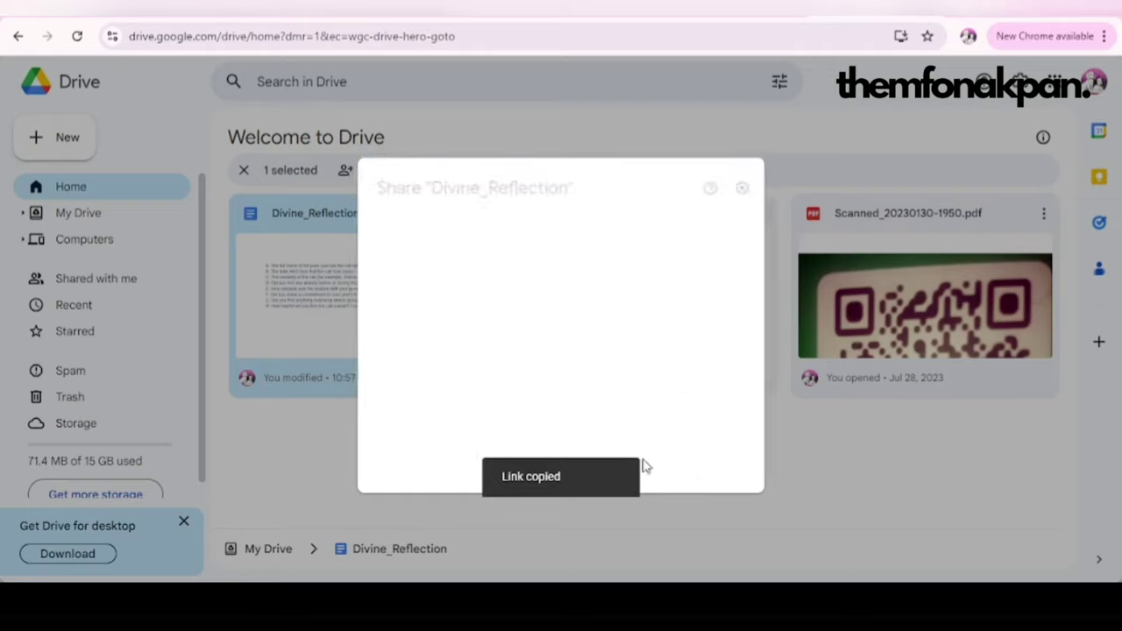
click(467, 18)
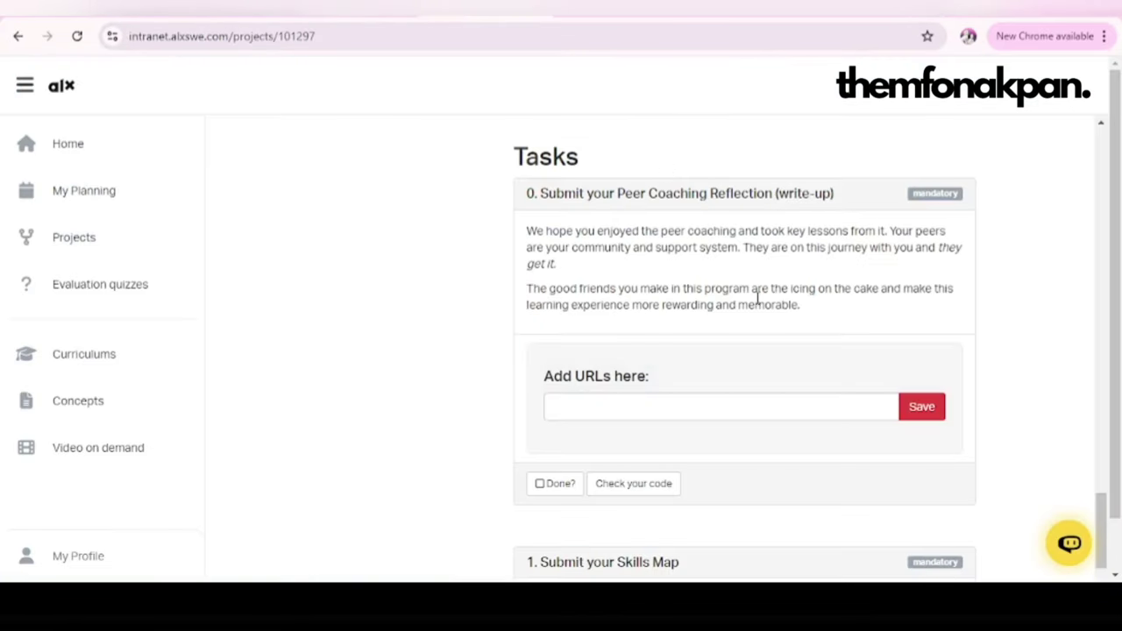
Step: Paste the reflection doc link into task 0's Add URLs field and mark the task Done
click(672, 411)
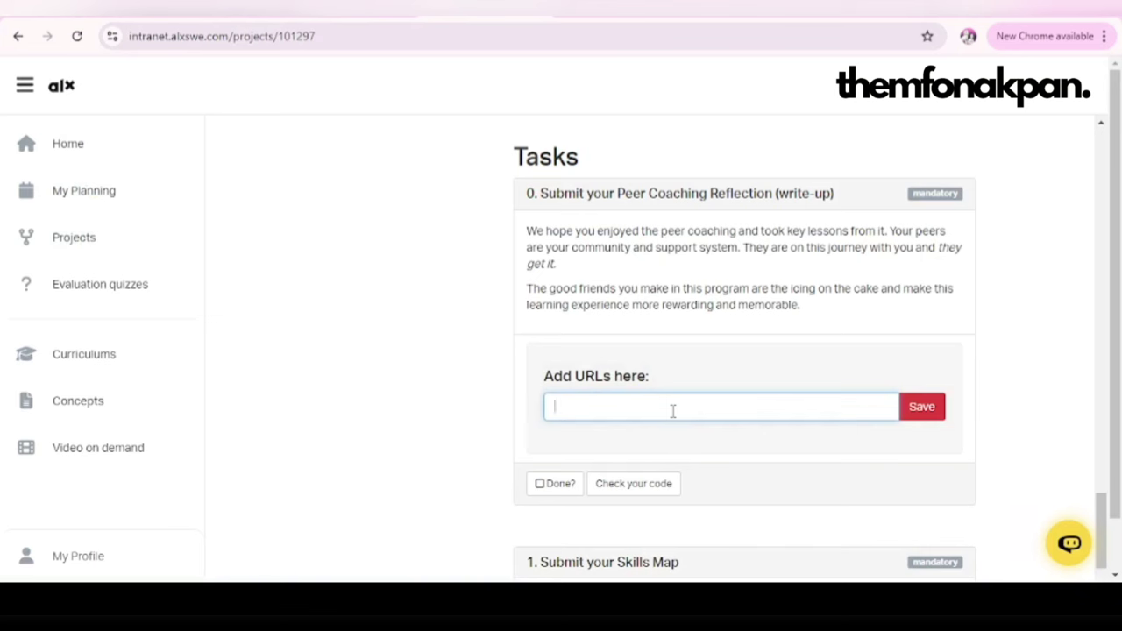
key(ctrl+v)
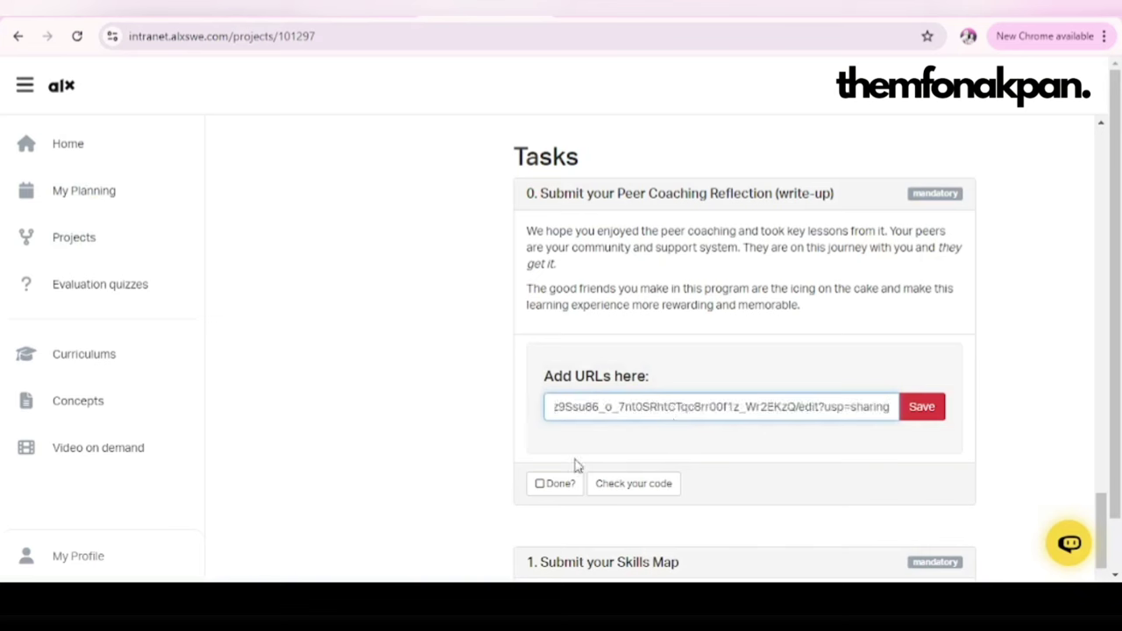
click(539, 491)
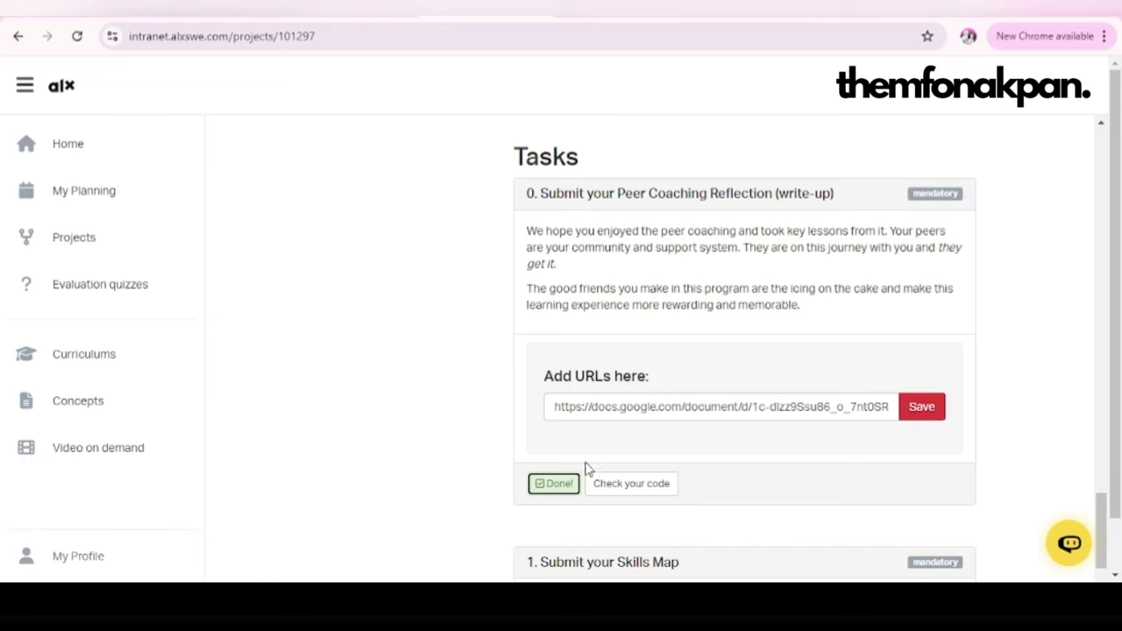
scroll(760, 433, down, 3)
scroll(761, 433, down, 1)
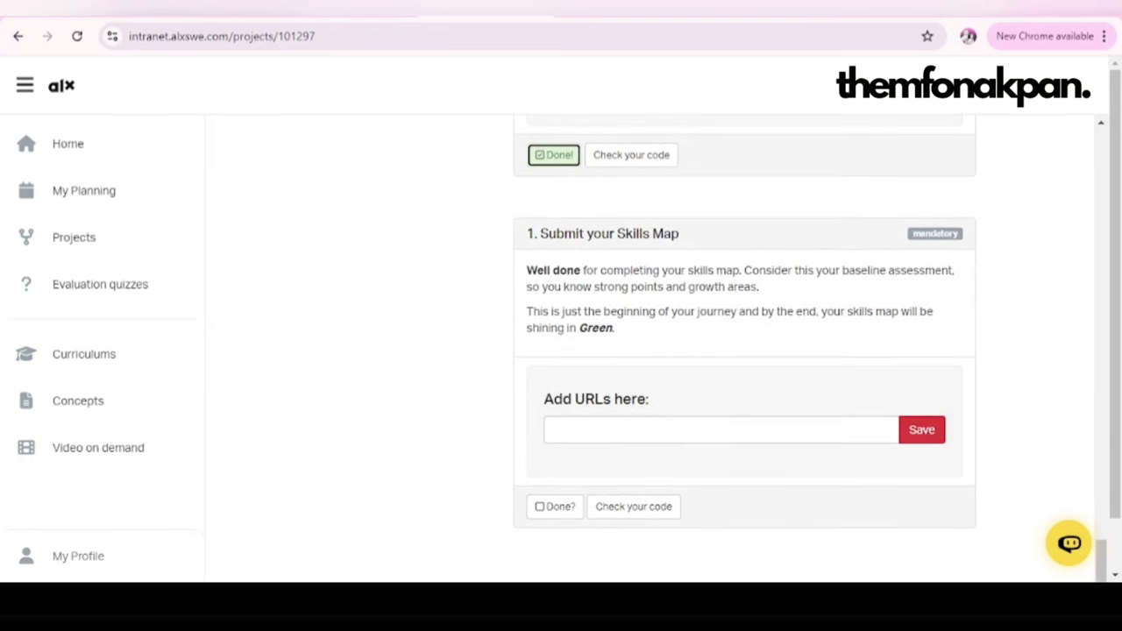
key(ctrl+Tab)
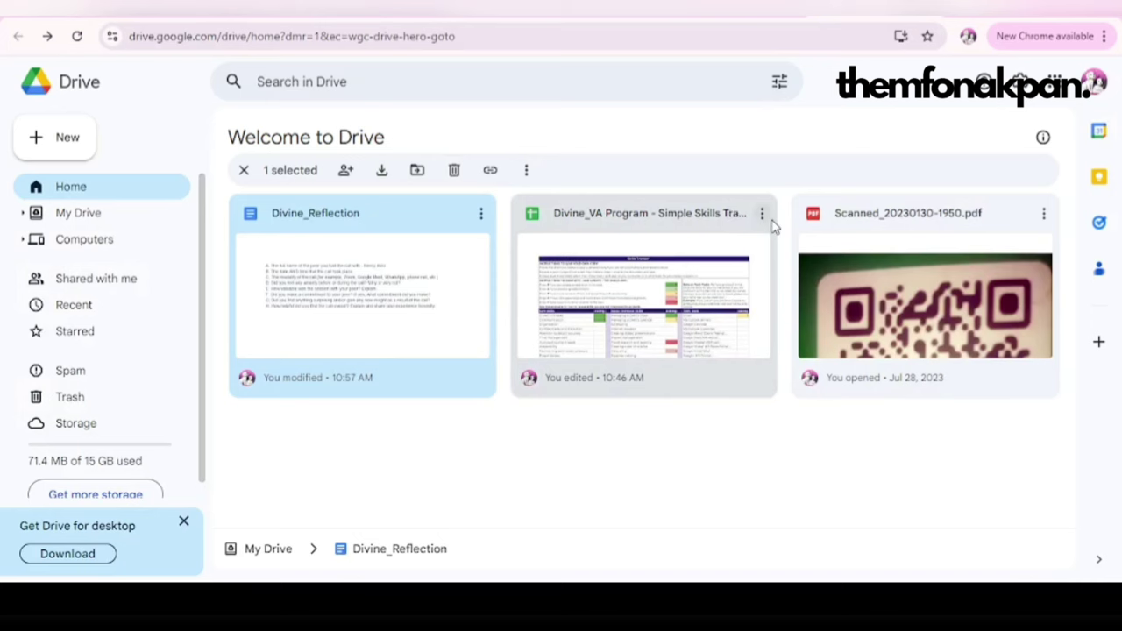
Step: Share the skills tracker with Anyone with the link and copy its link
click(763, 217)
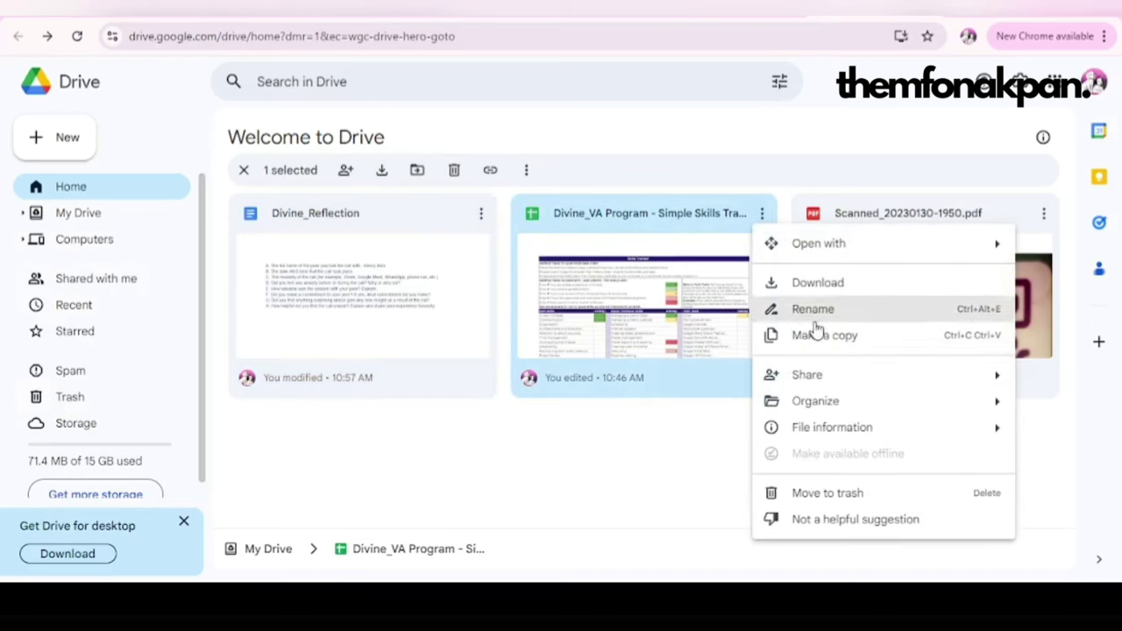
mouse_move(843, 385)
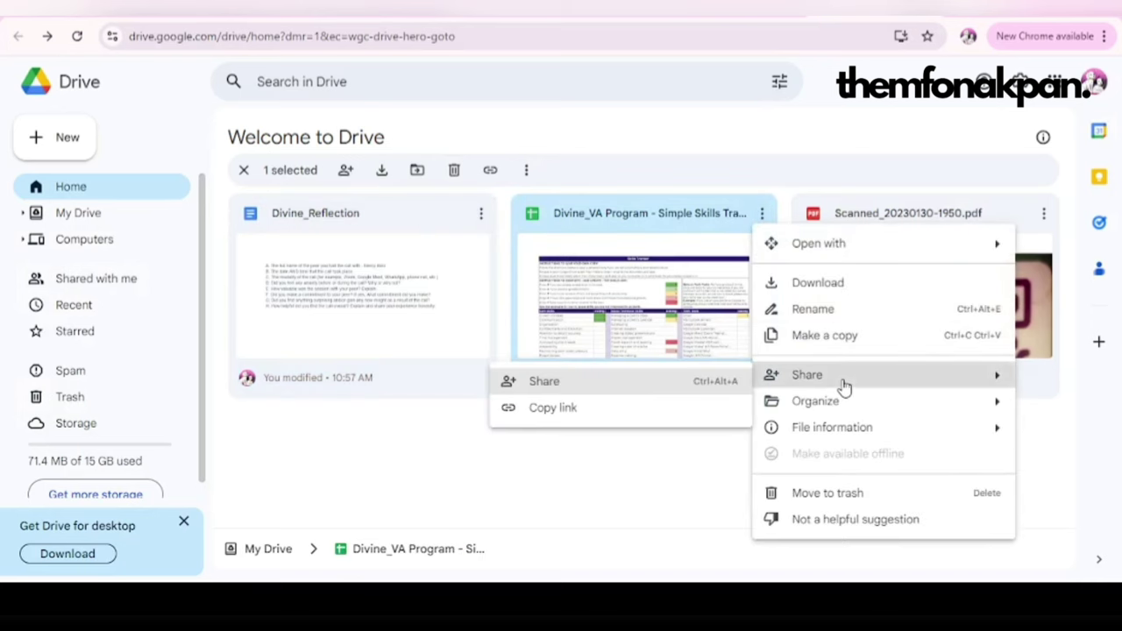
click(594, 383)
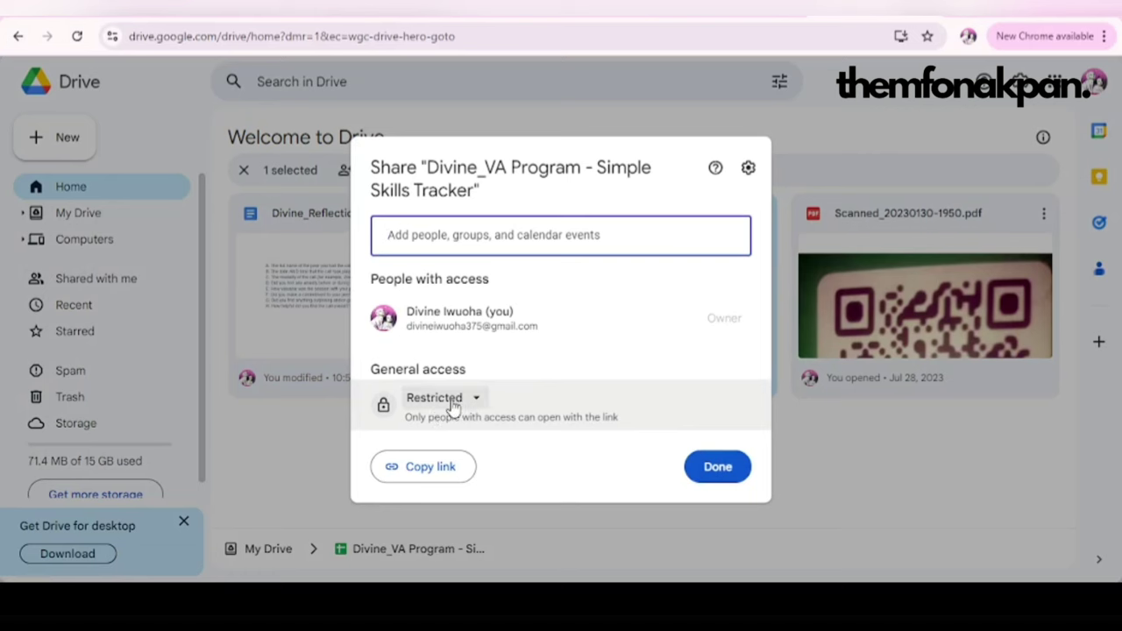
click(473, 400)
click(493, 478)
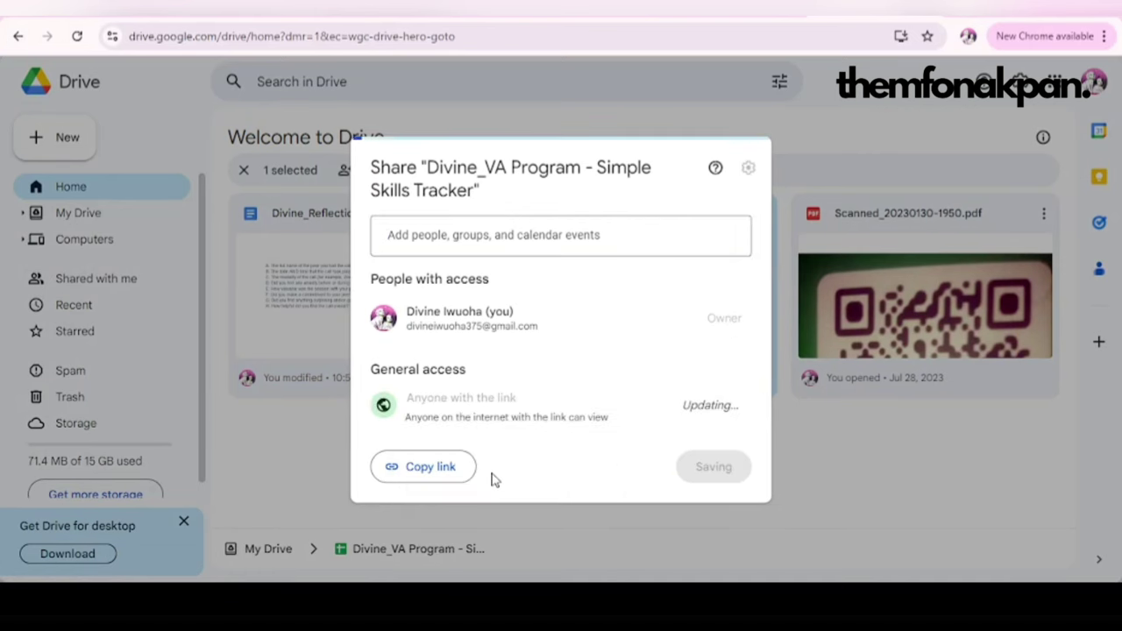
click(422, 467)
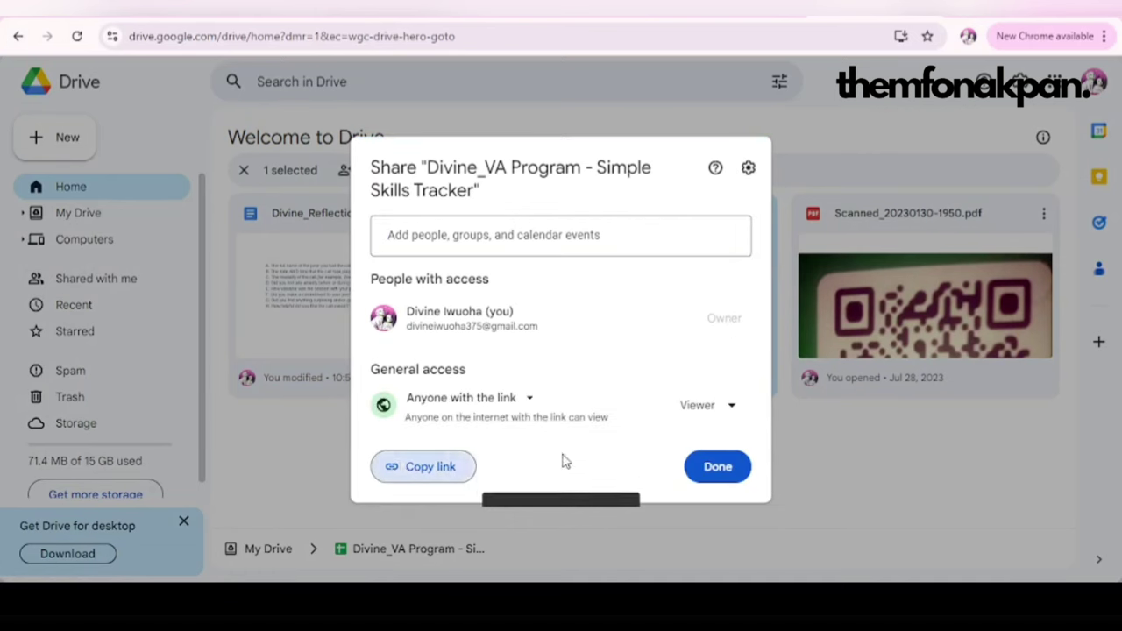
click(717, 467)
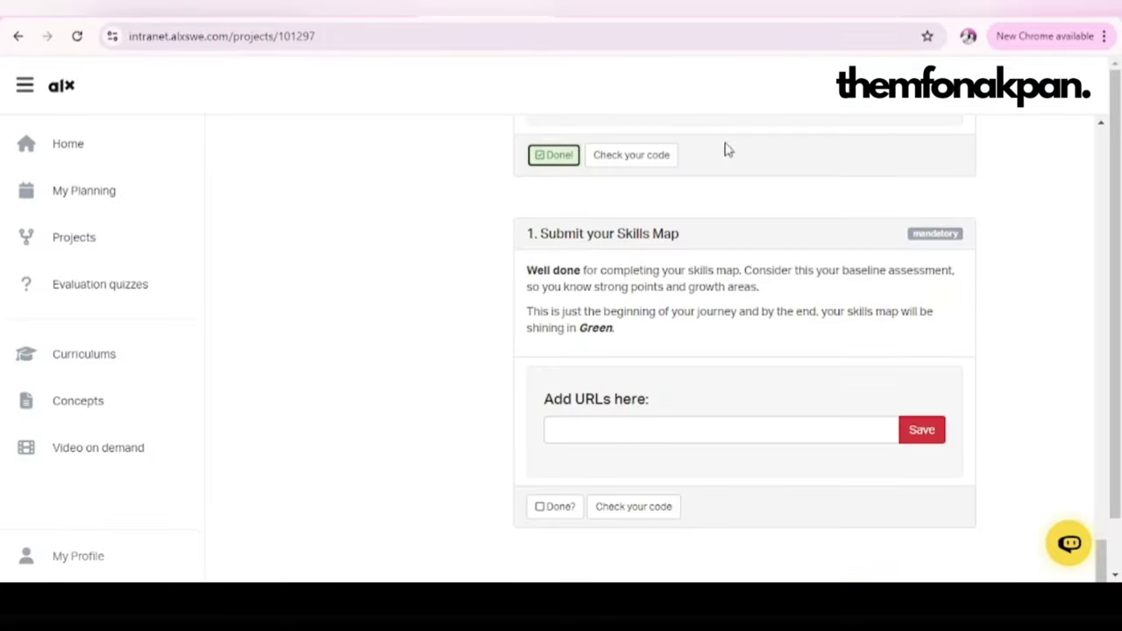
Step: Paste the skills tracker link into the Skills Map task's Add URLs field
scroll(771, 415, down, 1)
click(618, 350)
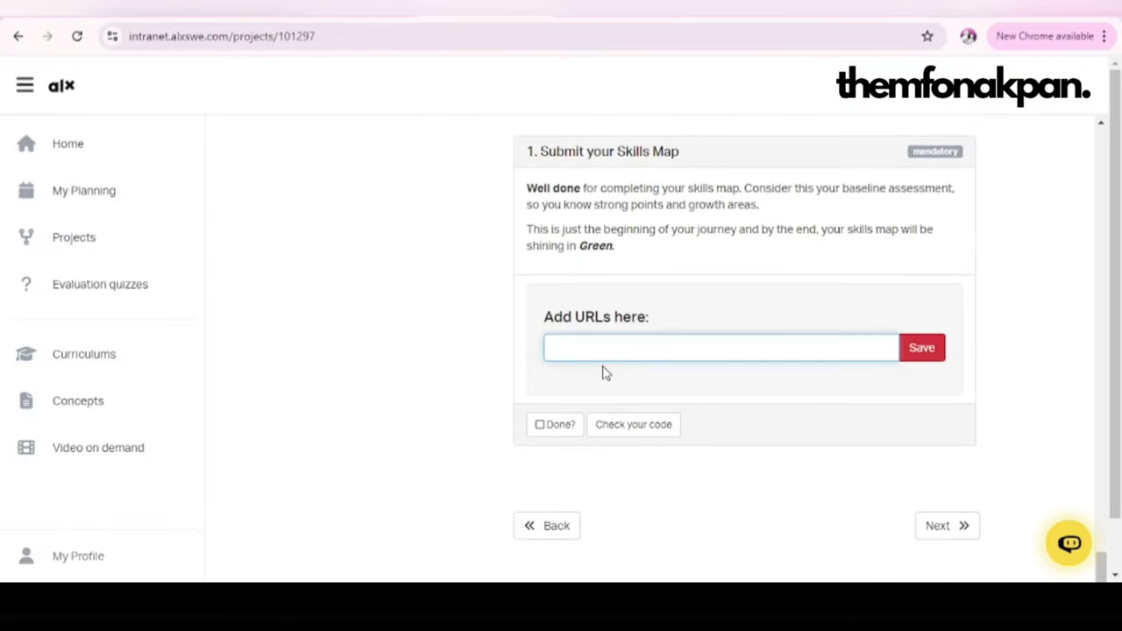
key(ctrl+v)
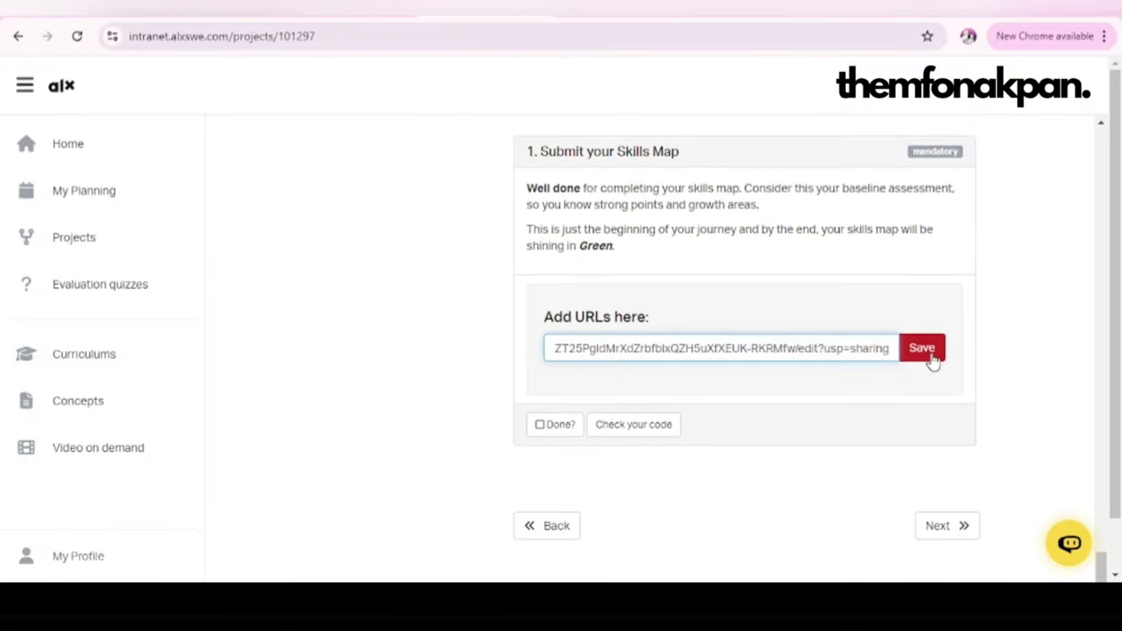